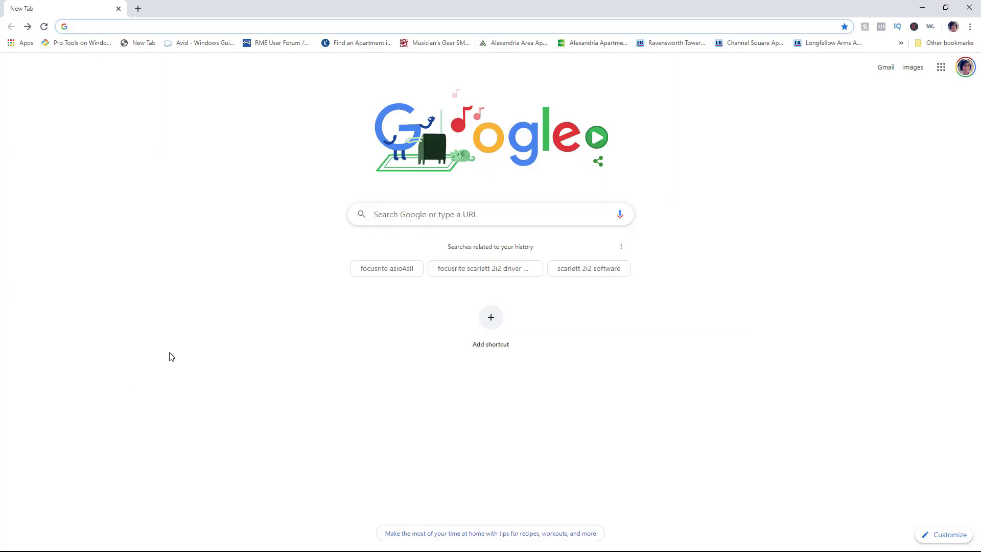
# Search the web for "focusrite scarlett usb driver" and open the Focusrite customer portal's Downloads page
pyautogui.click(406, 218)
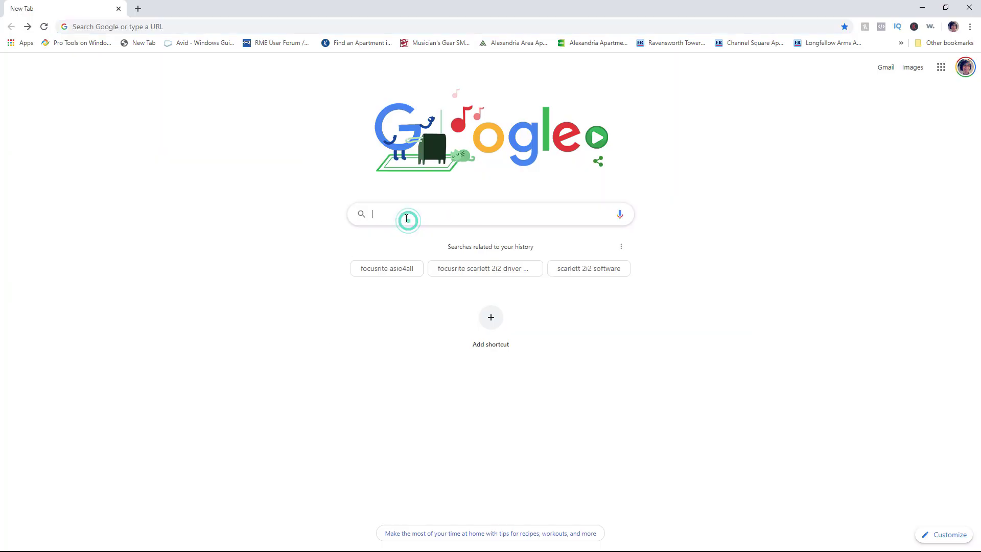
pyautogui.write('foc')
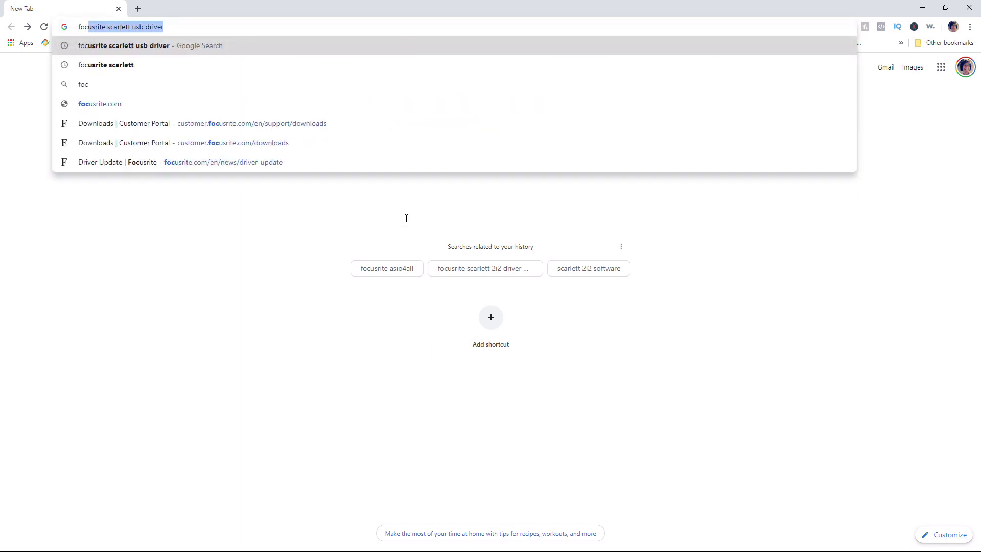
pyautogui.write('usrite sc')
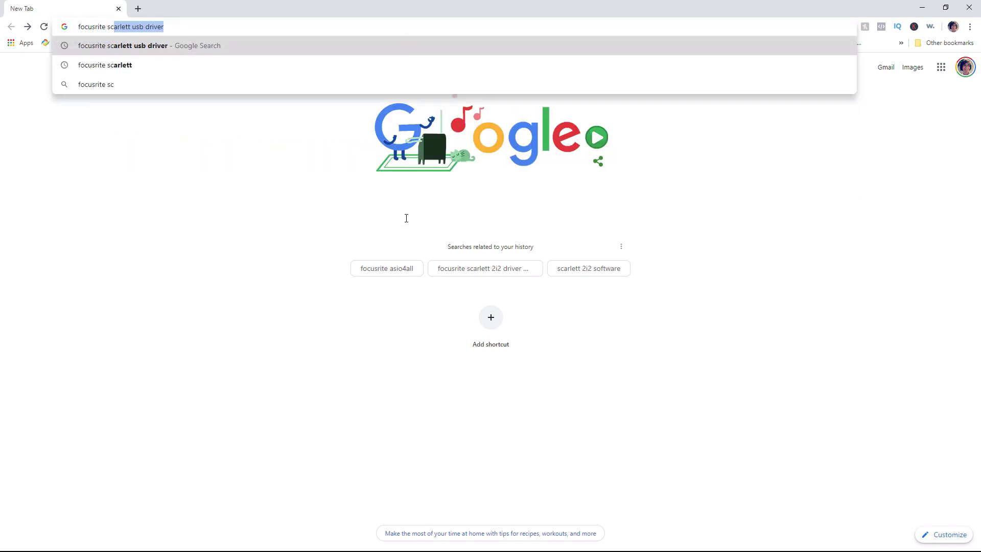
pyautogui.write('arlett')
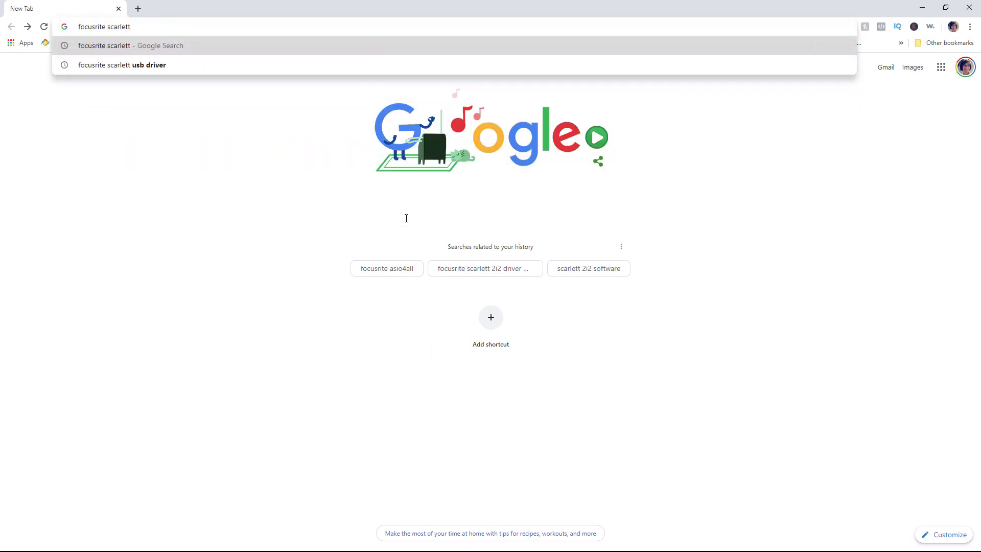
pyautogui.write(' usb driver')
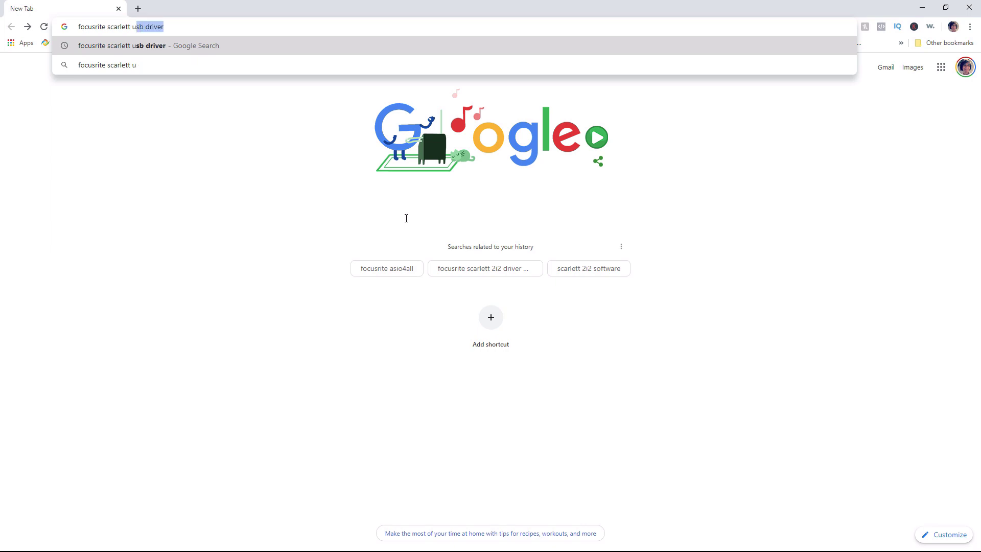
pyautogui.press('Return')
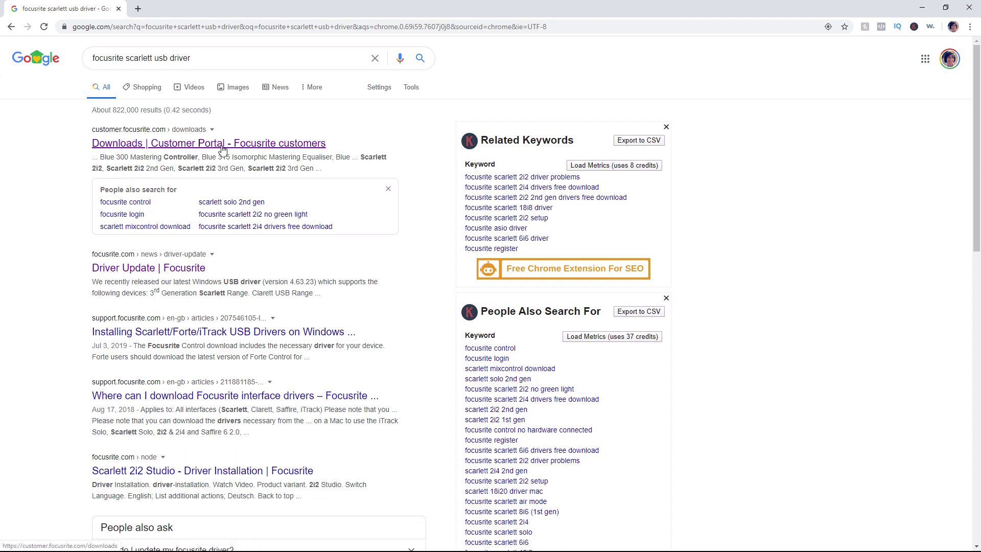
pyautogui.click(177, 147)
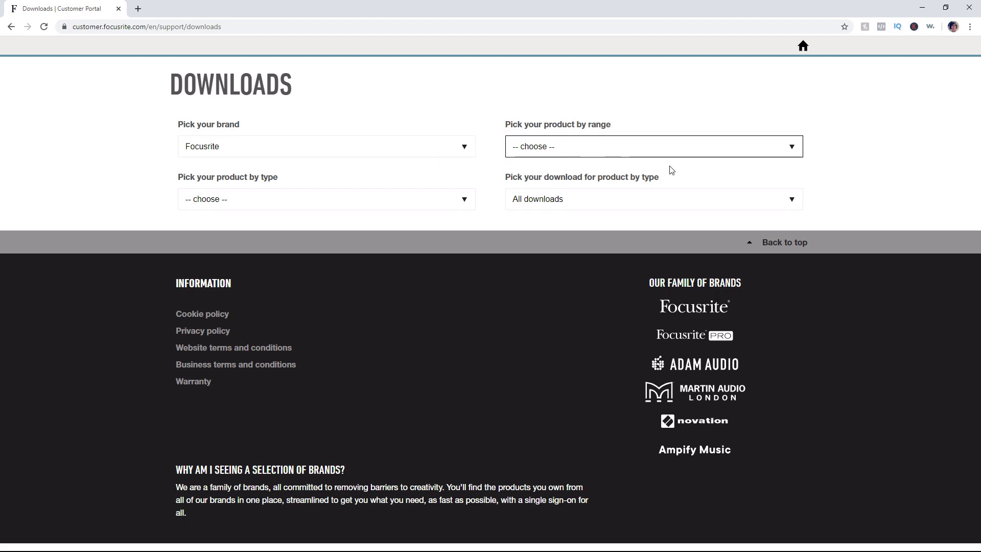
# Choose the Scarlett 18i20 from the product range and expand its Software downloads
pyautogui.click(784, 150)
pyautogui.scroll(-15, 684, 254)
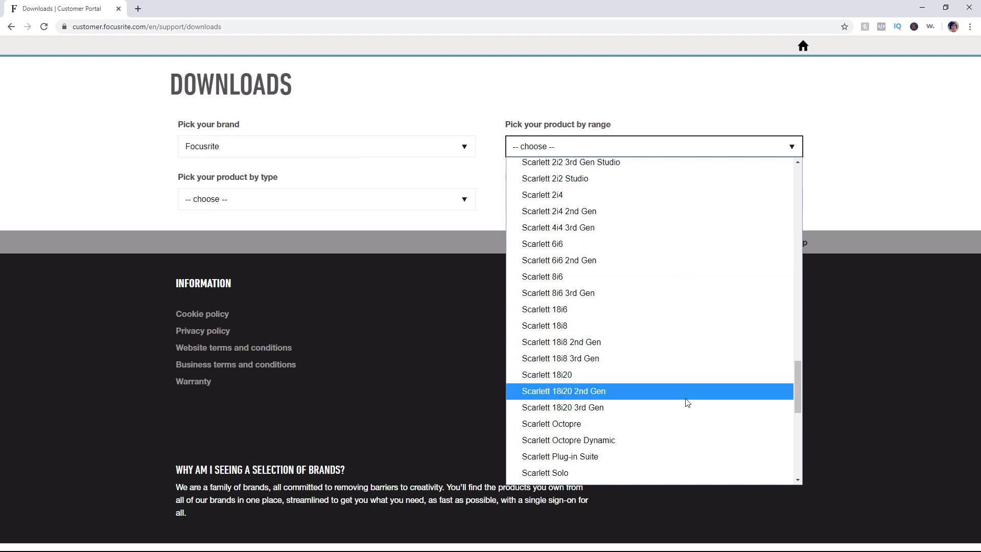
pyautogui.click(550, 375)
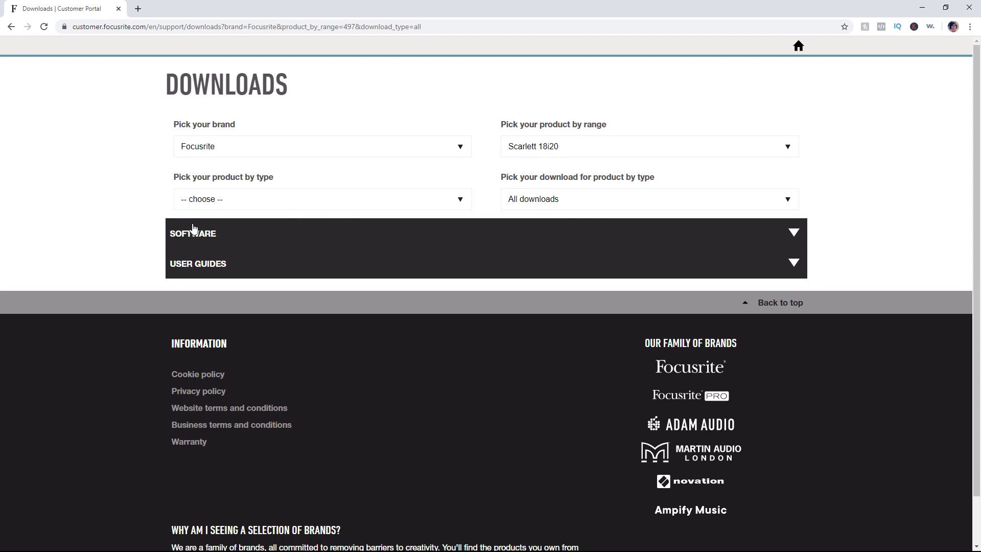
pyautogui.click(794, 233)
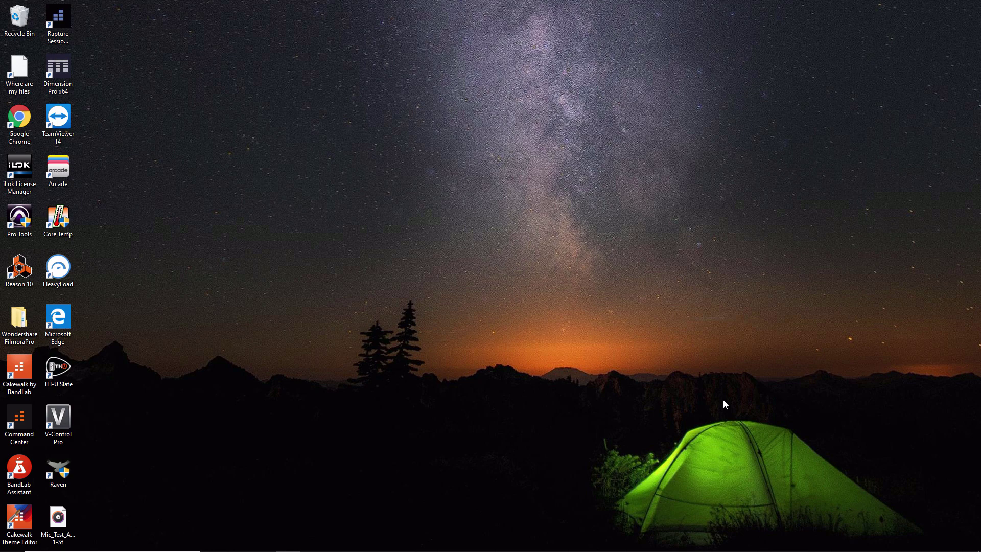
# Open the Windows sound settings and examine the available audio input devices
pyautogui.moveTo(841, 547)
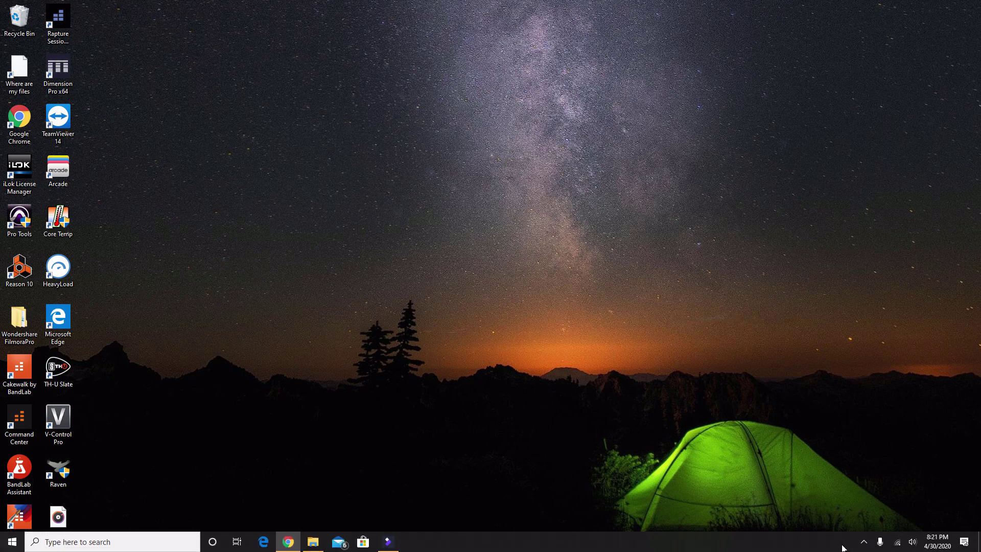
pyautogui.rightClick(912, 543)
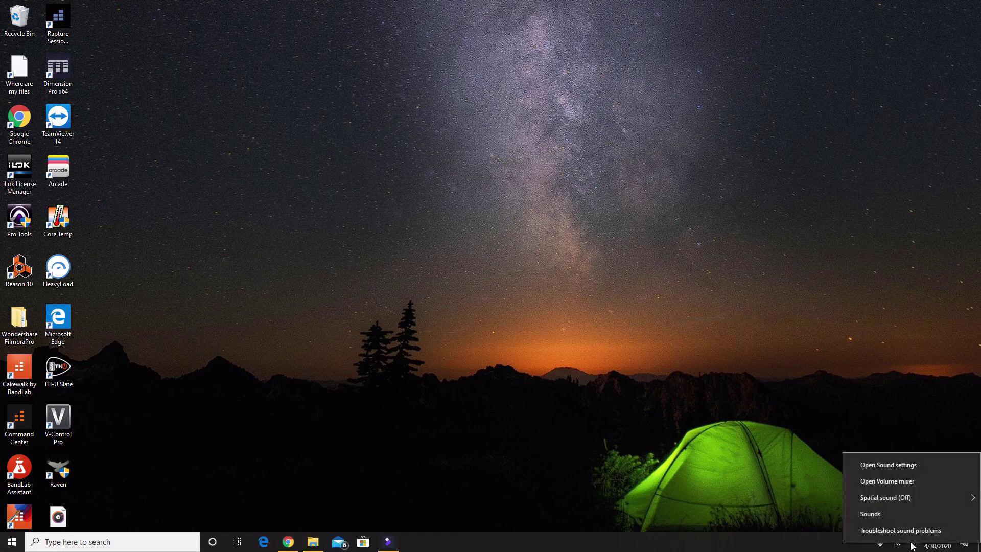
pyautogui.click(884, 466)
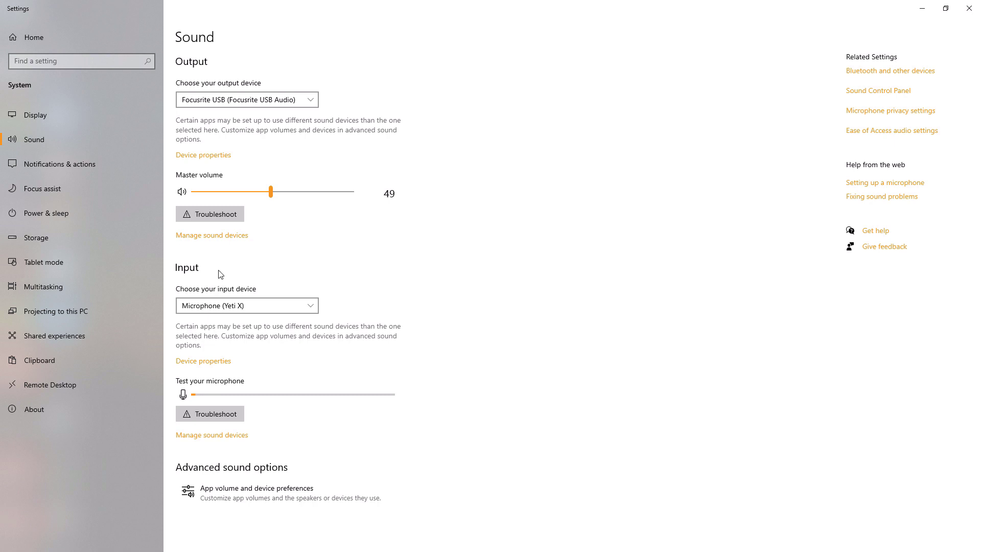
pyautogui.click(314, 309)
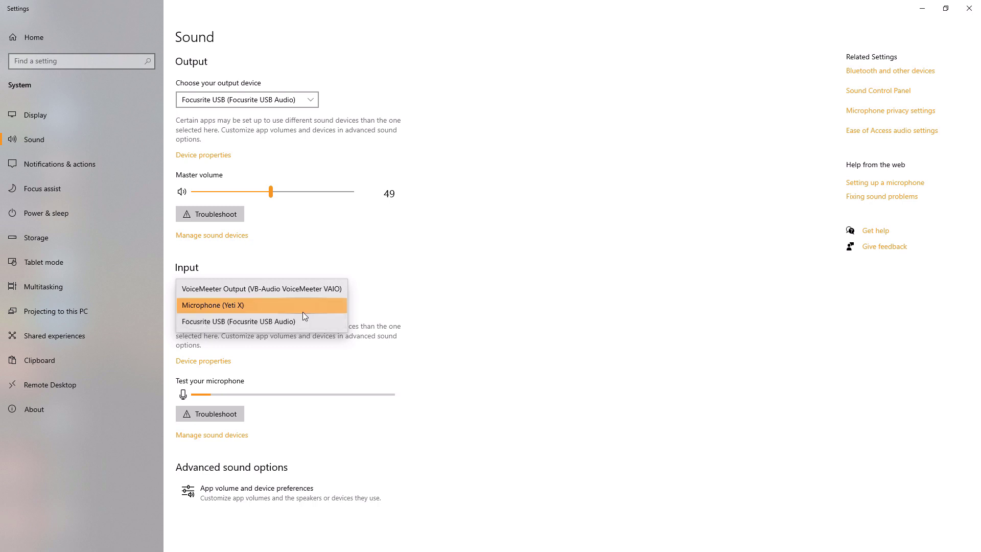
pyautogui.click(515, 194)
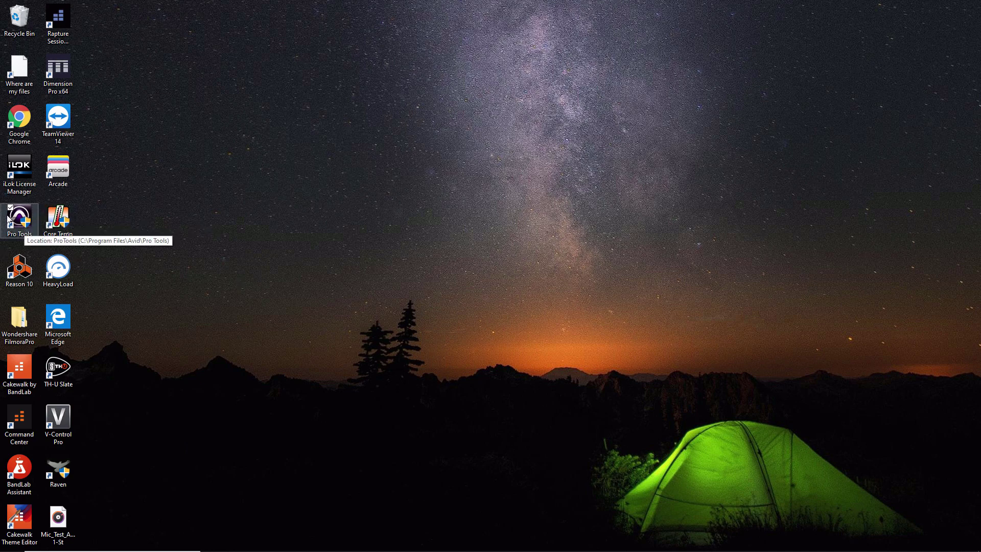
# Find Pro Tools with the Windows search and launch it
pyautogui.click(72, 538)
pyautogui.write('pro tools')
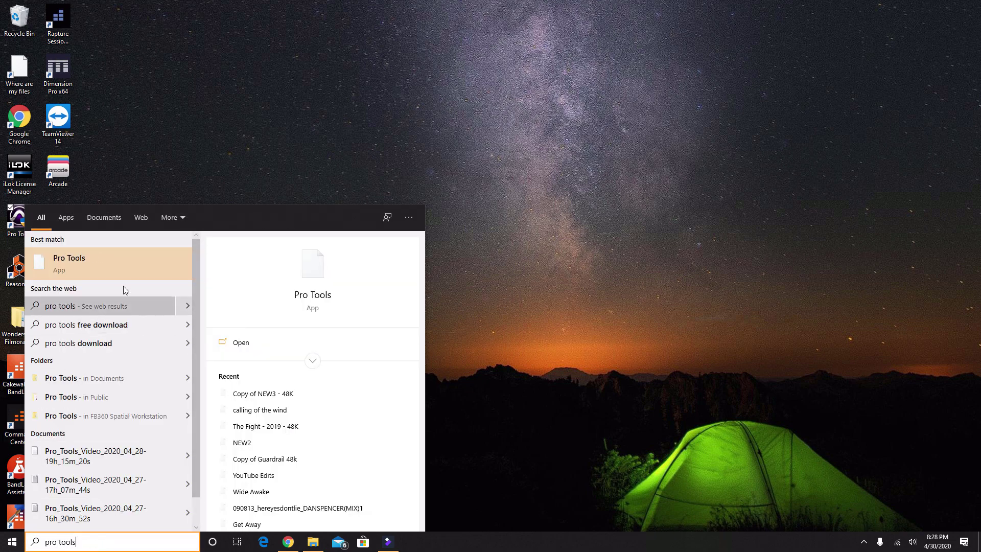
pyautogui.press('Return')
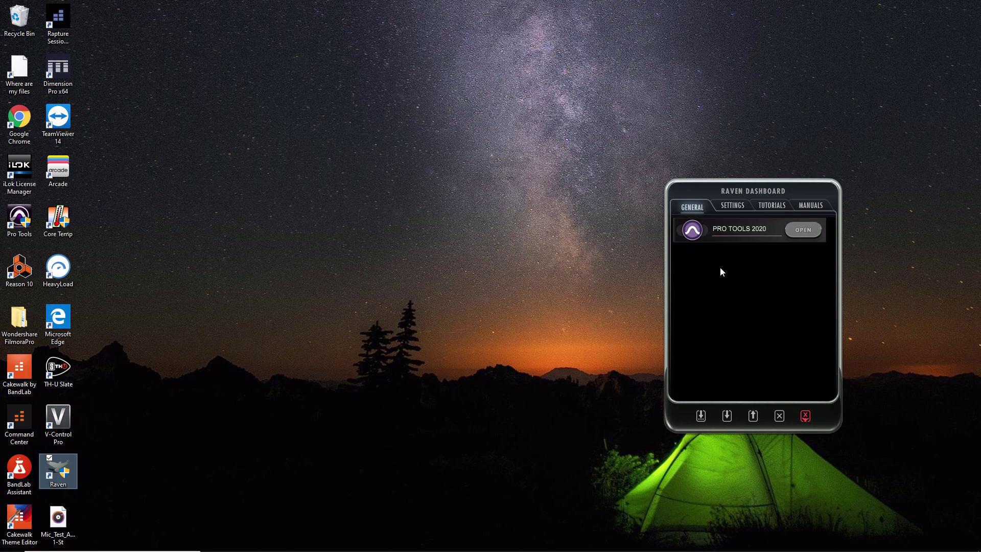
pyautogui.moveTo(714, 196); pyautogui.dragTo(708, 180)
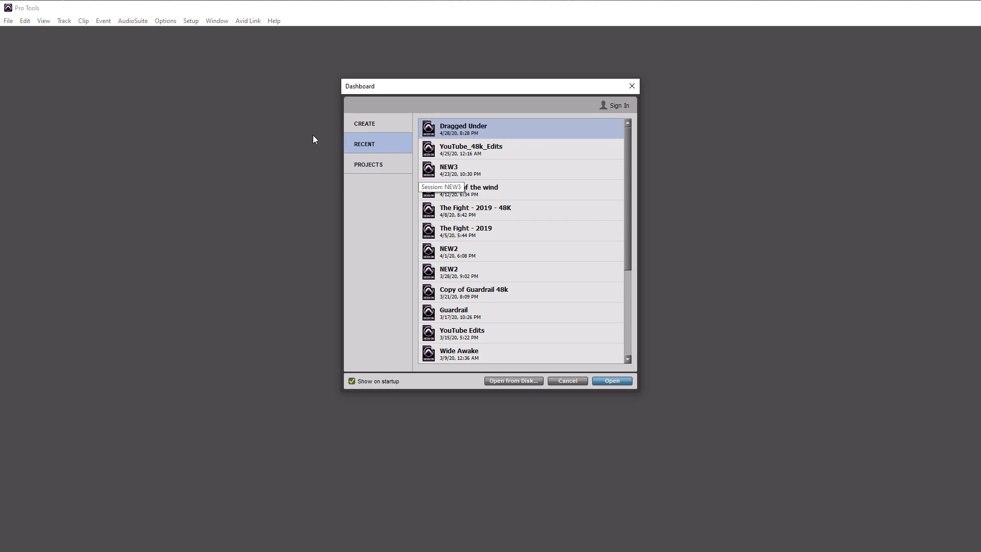
# Look over the Dashboard's new-session and cloud project pages, and name a new local session "Recording Test"
pyautogui.click(371, 126)
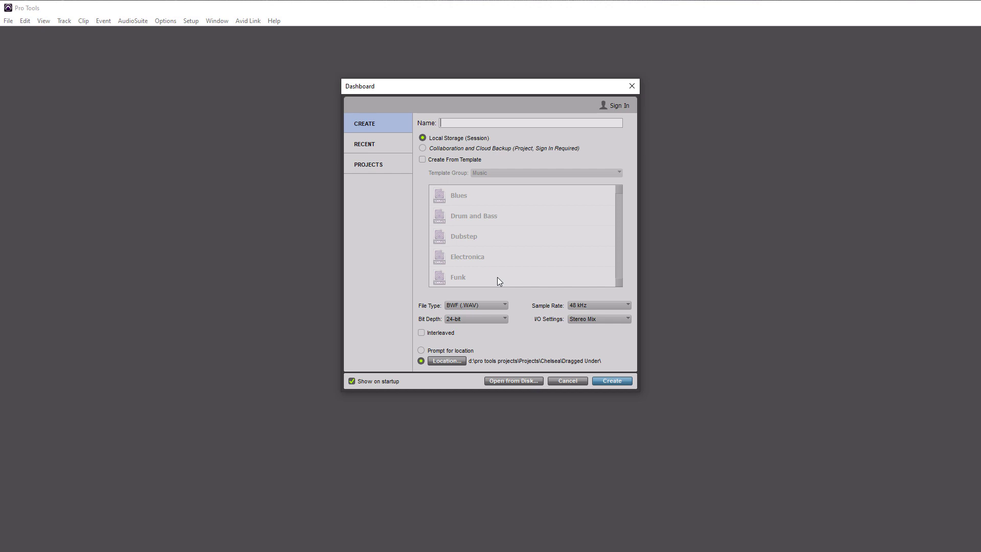
pyautogui.click(370, 169)
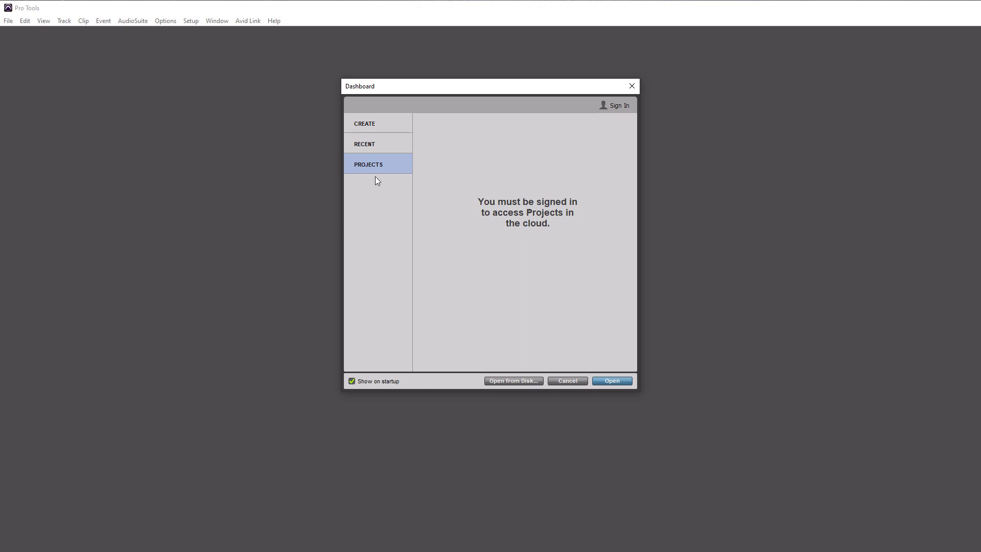
pyautogui.click(373, 125)
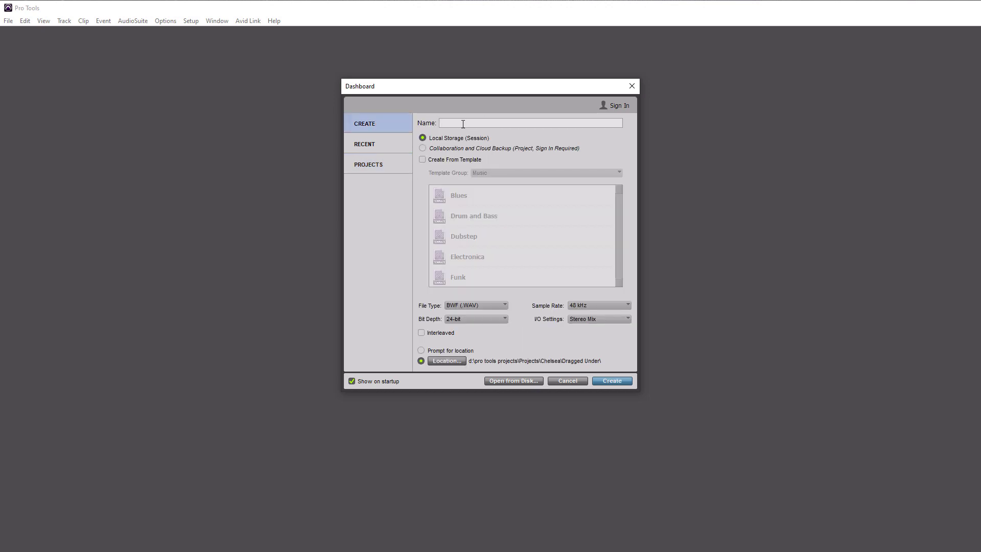
pyautogui.write('Recording Tes')
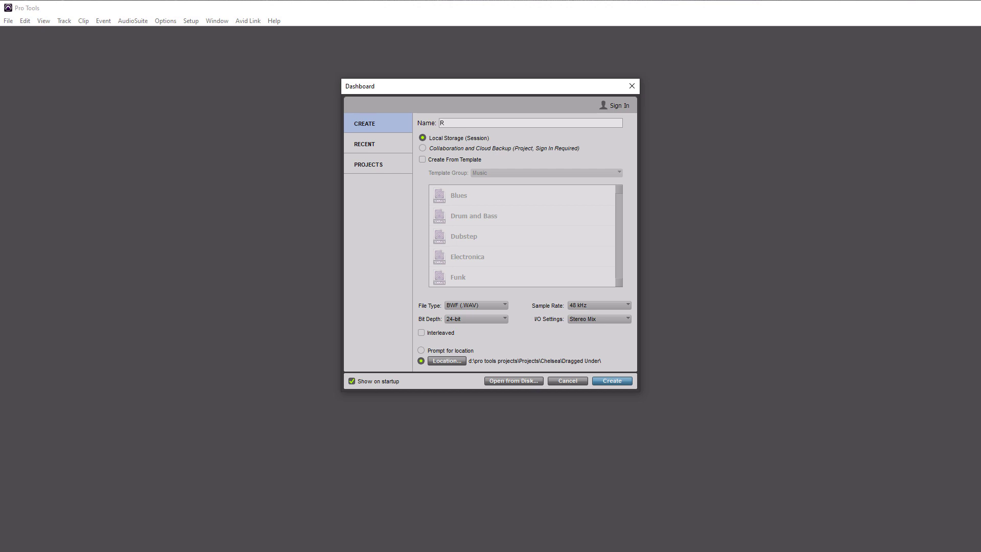
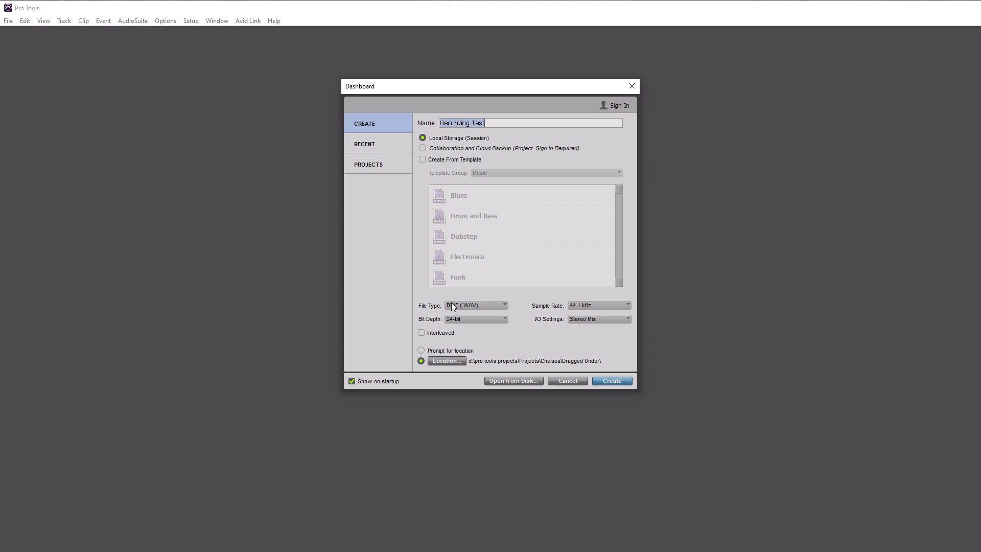
# Review the file type choices, keeping BWF (.WAV), and select a 24-bit depth for the new session
pyautogui.click(504, 305)
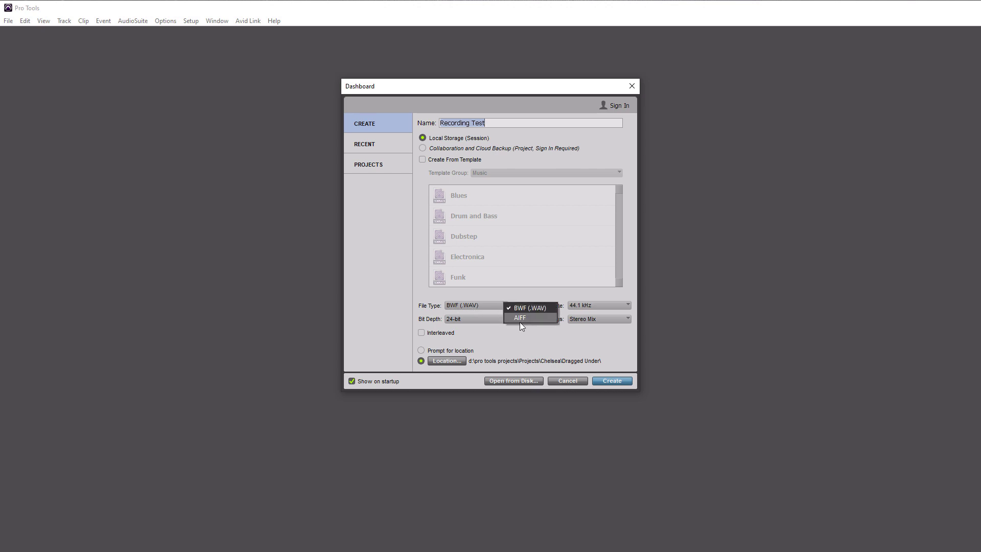
pyautogui.click(489, 304)
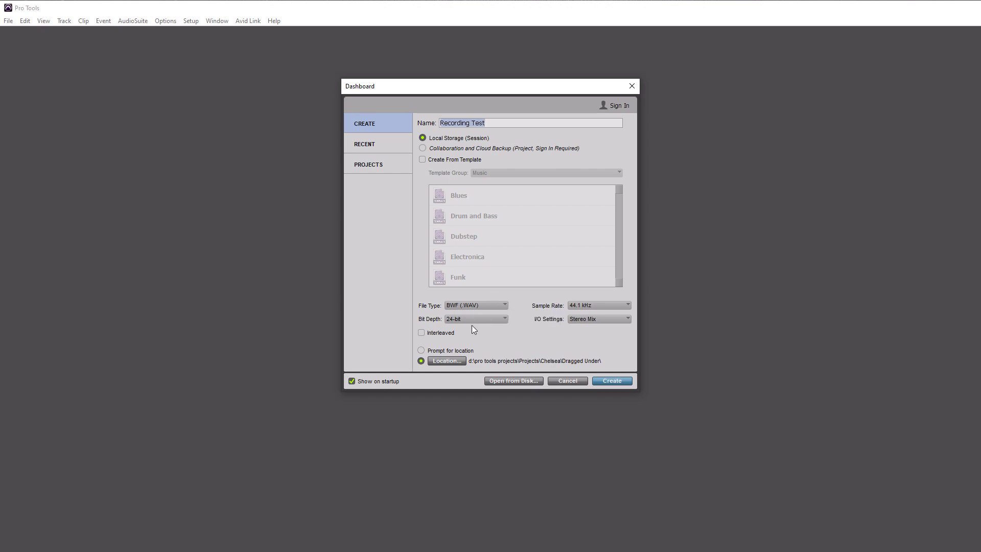
pyautogui.click(503, 320)
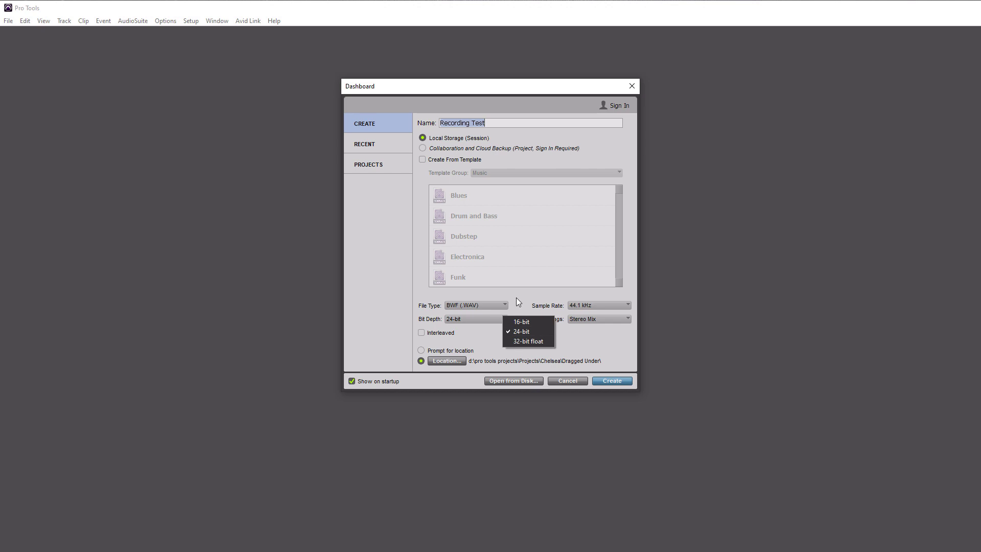
pyautogui.click(517, 332)
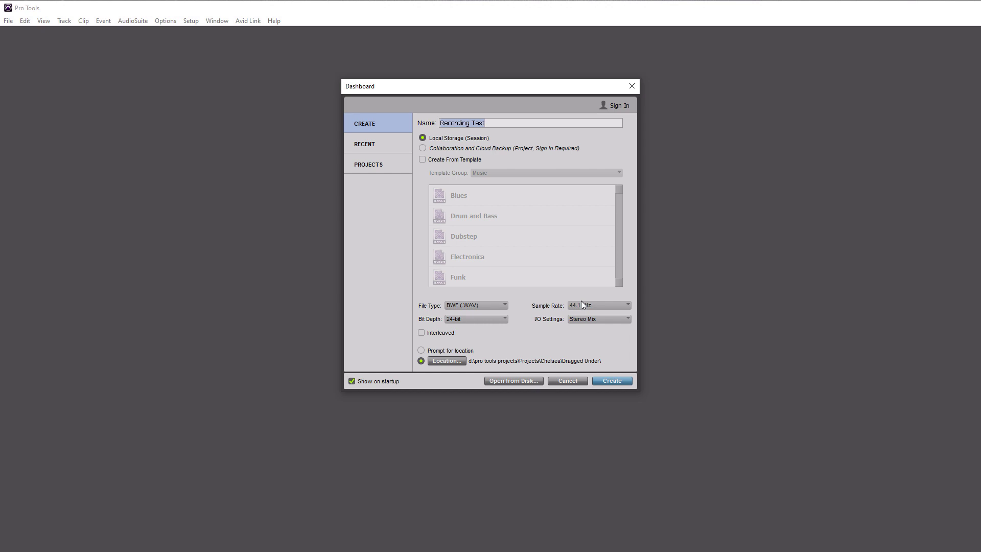
# Set the new session's sample rate to 48 kHz and its I/O settings to Stereo Mix
pyautogui.click(624, 307)
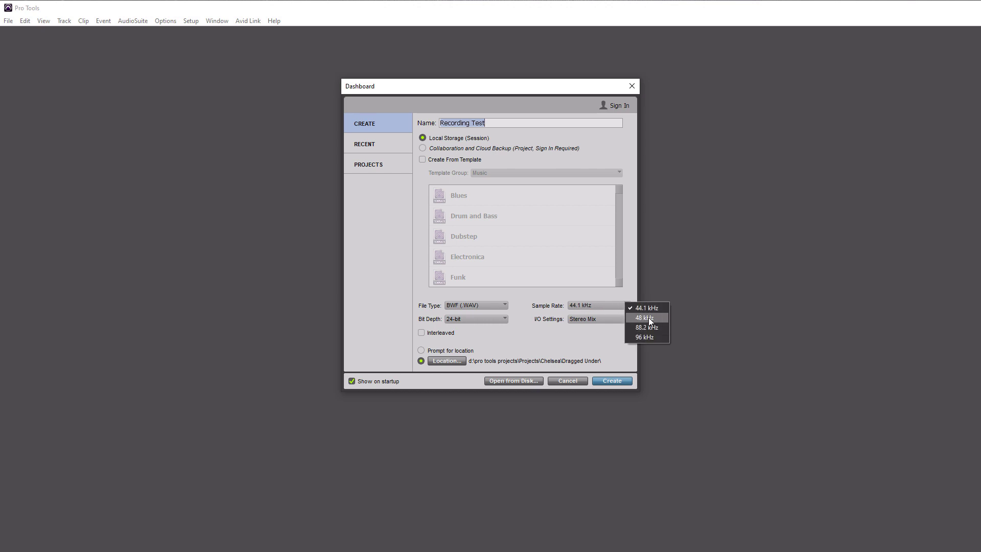
pyautogui.click(648, 317)
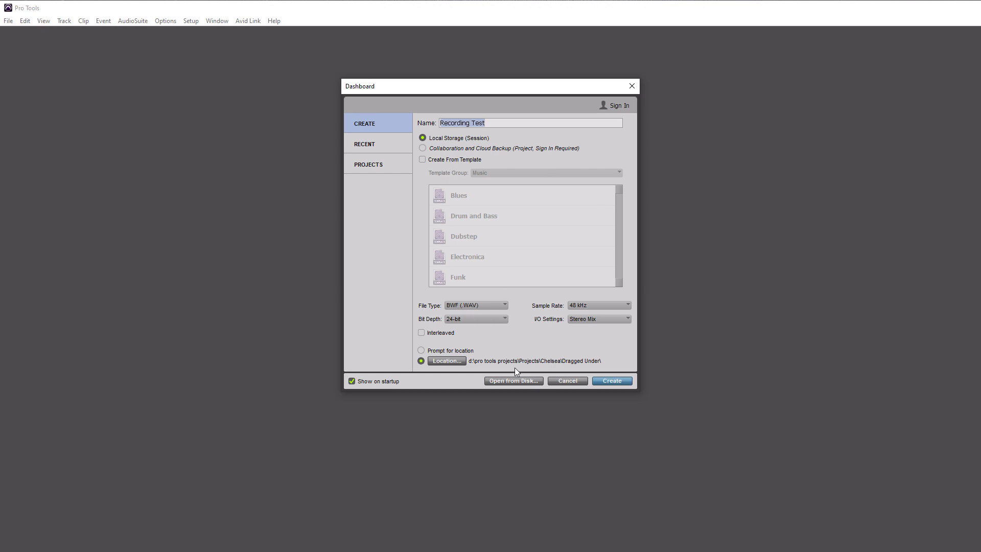
pyautogui.click(620, 318)
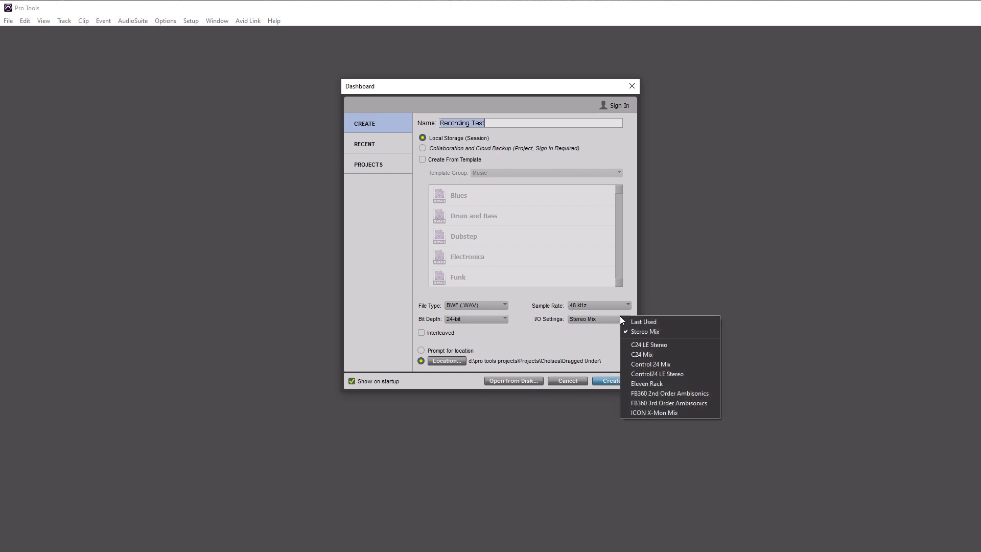
pyautogui.click(645, 332)
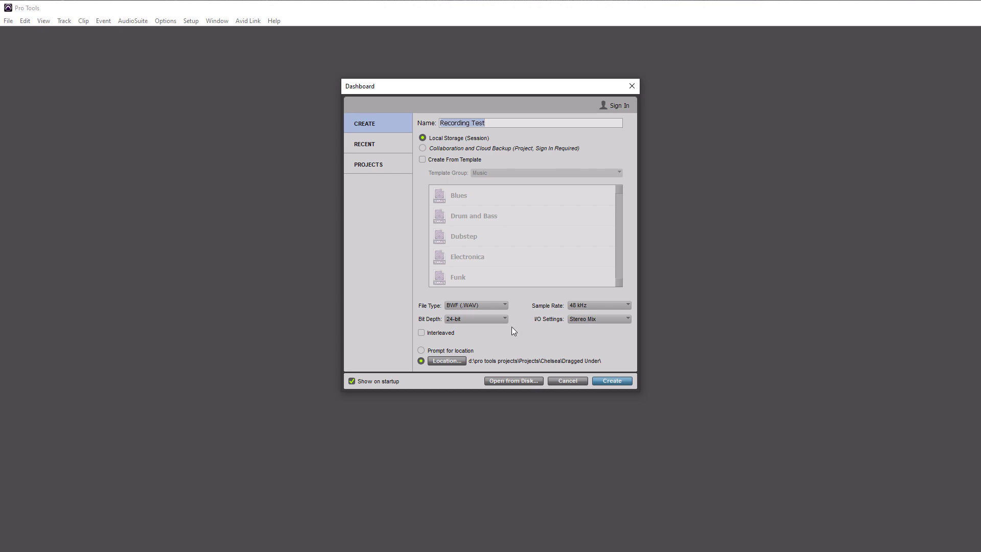
# Set the new session's storage location to the "pro tools projects" folder on the VAULT (D:) drive
pyautogui.click(439, 360)
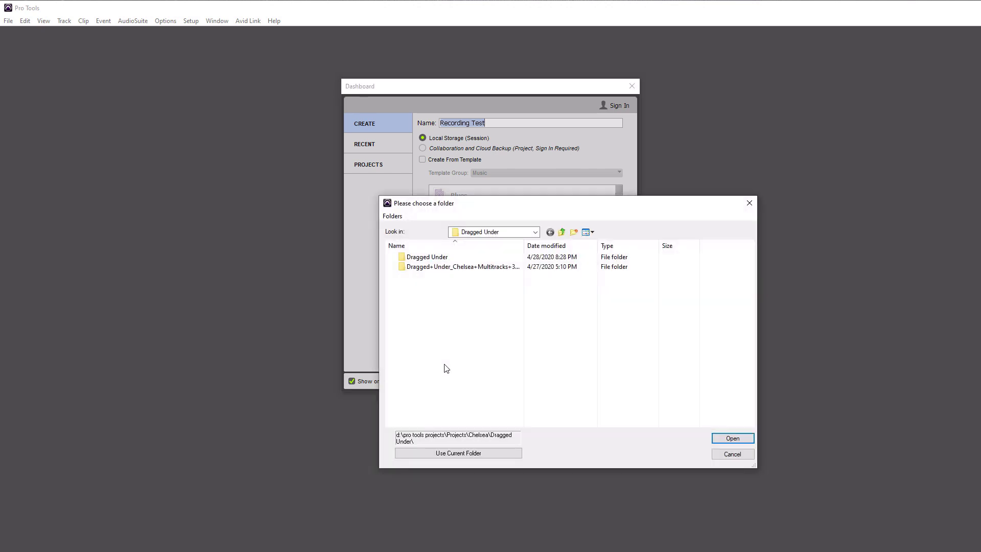
pyautogui.click(535, 233)
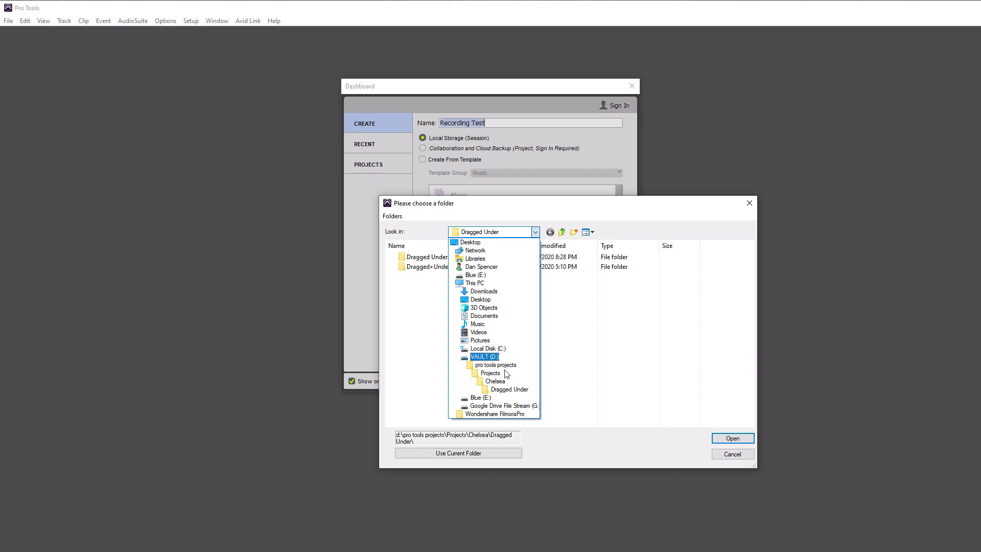
pyautogui.click(496, 366)
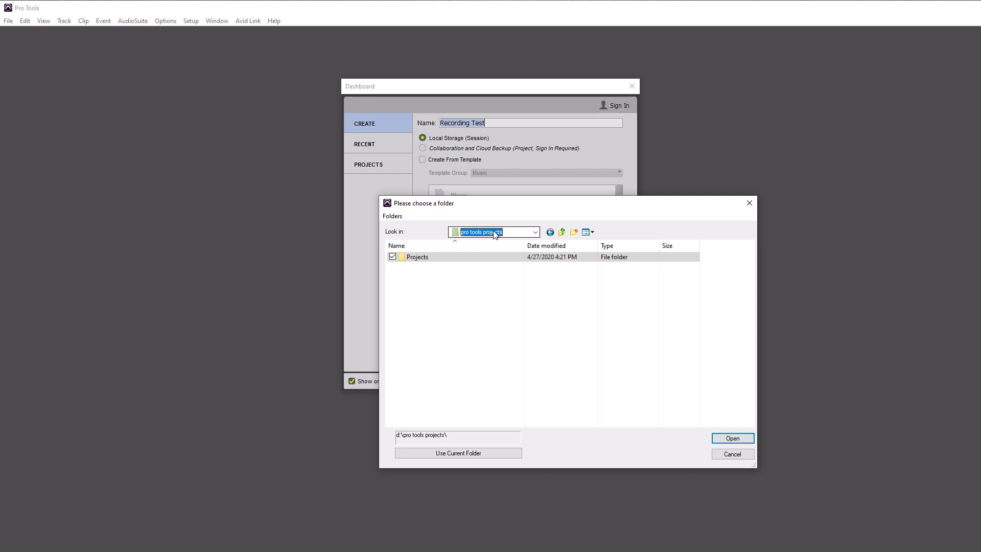
pyautogui.click(455, 455)
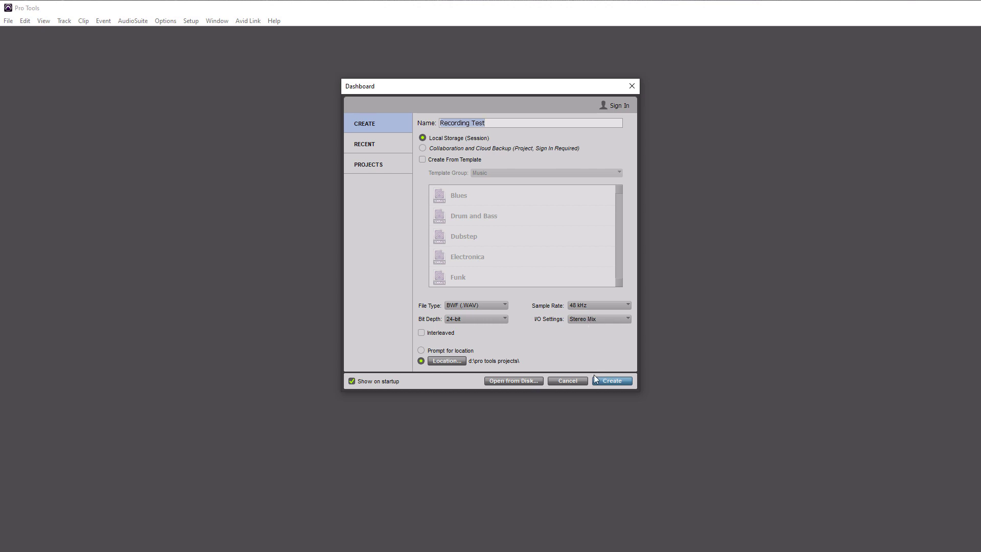
# Create the Recording Test session, switch back and forth between the Mix and Edit windows, and deselect the Click 1 track
pyautogui.click(609, 381)
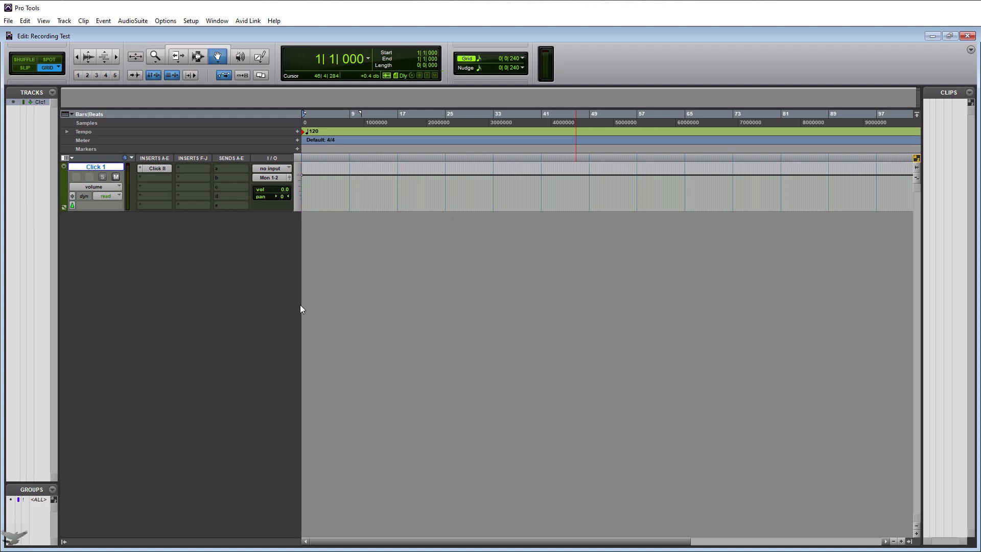
pyautogui.hotkey('ctrl', '=')
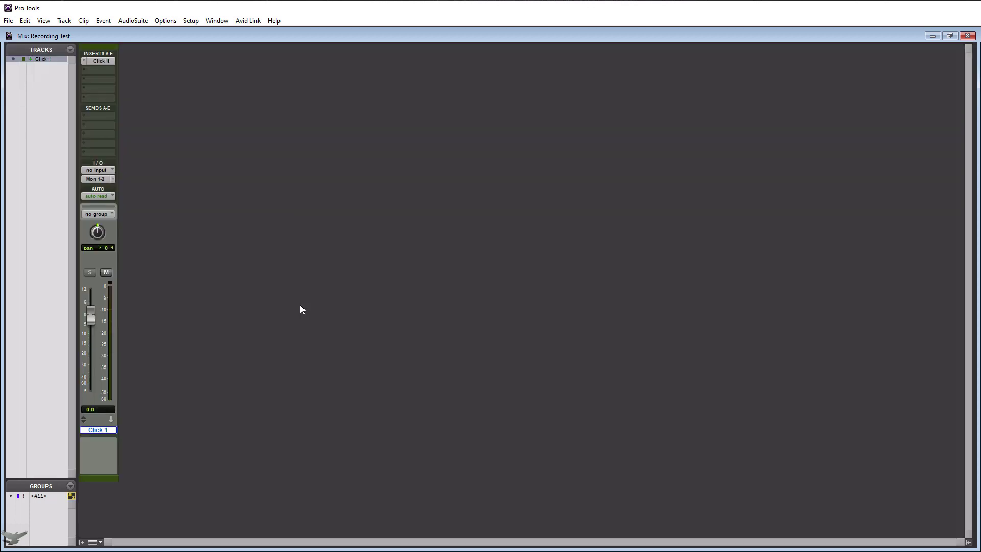
pyautogui.hotkey('ctrl', '=')
pyautogui.hotkey('ctrl', '=')
pyautogui.hotkey('ctrl', '=')
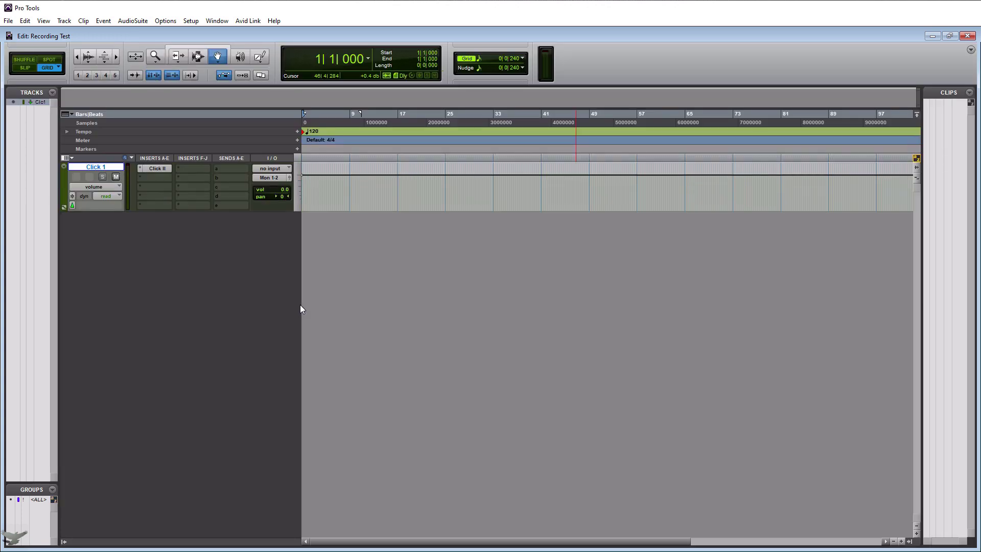
pyautogui.click(175, 235)
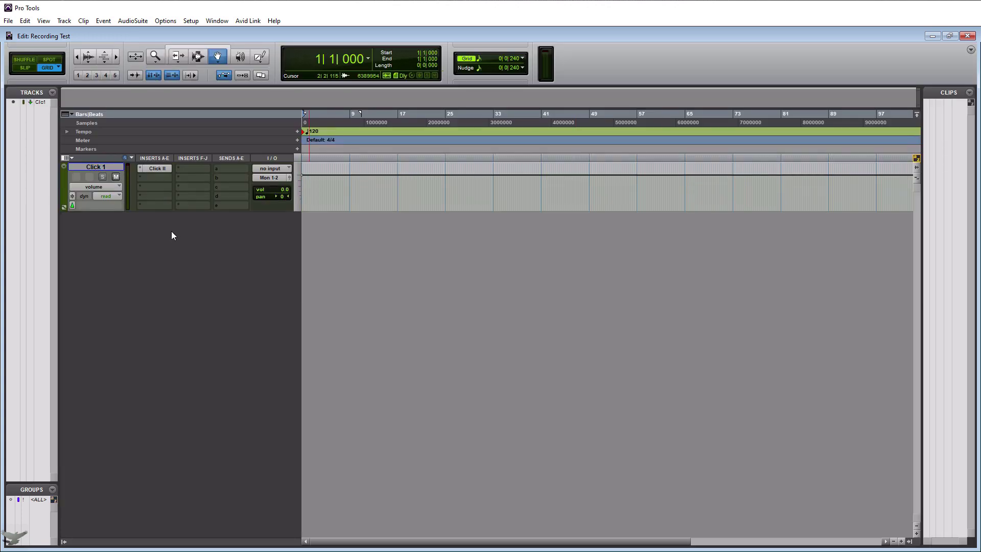
# Set the playback engine's hardware buffer size to 128 samples, keeping Focusrite USB ASIO as the engine
pyautogui.click(189, 21)
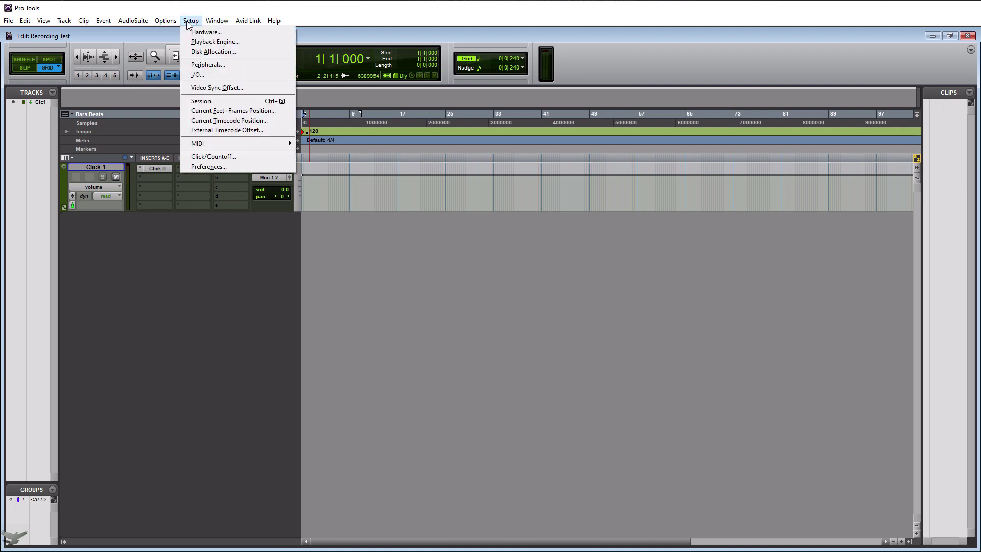
pyautogui.click(214, 43)
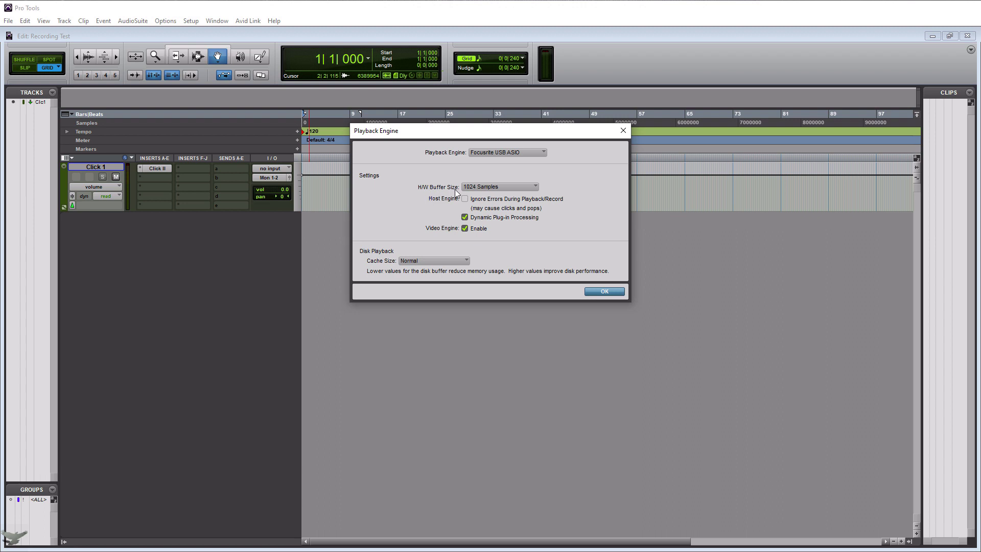
pyautogui.click(536, 187)
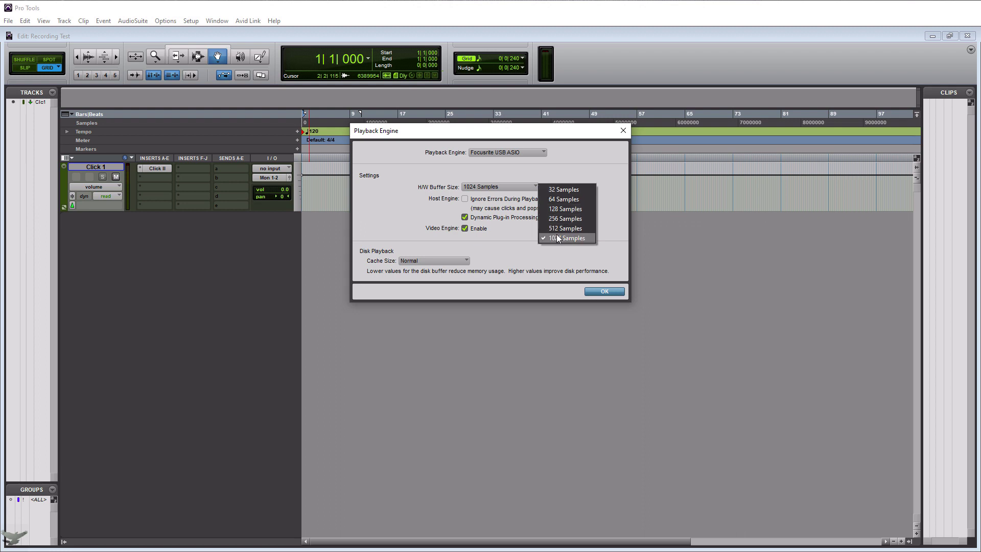
pyautogui.click(556, 173)
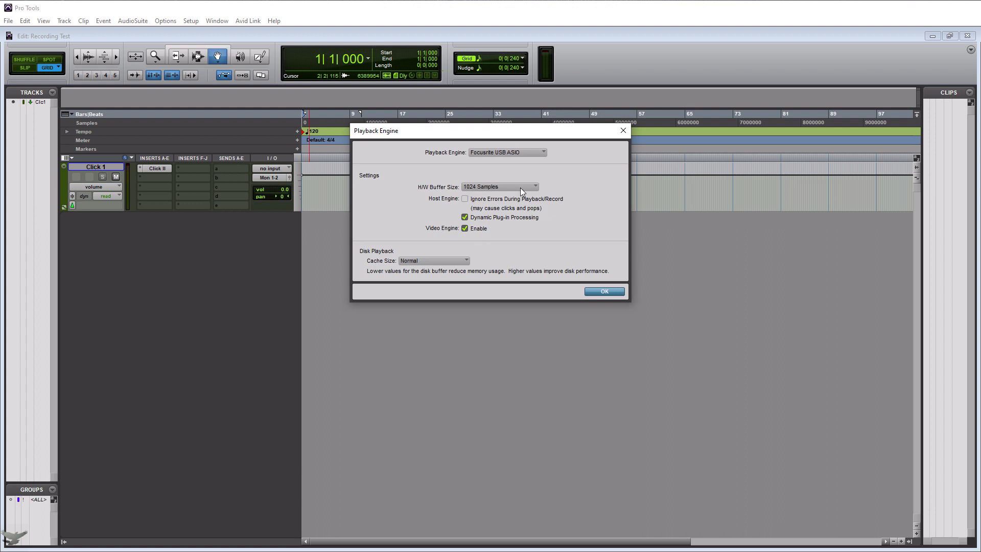
pyautogui.click(536, 183)
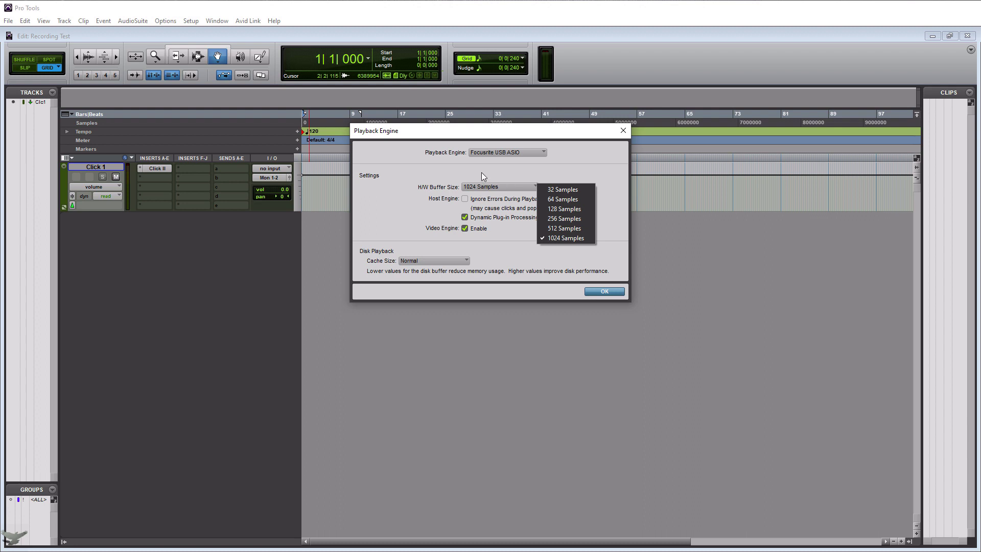
pyautogui.click(559, 209)
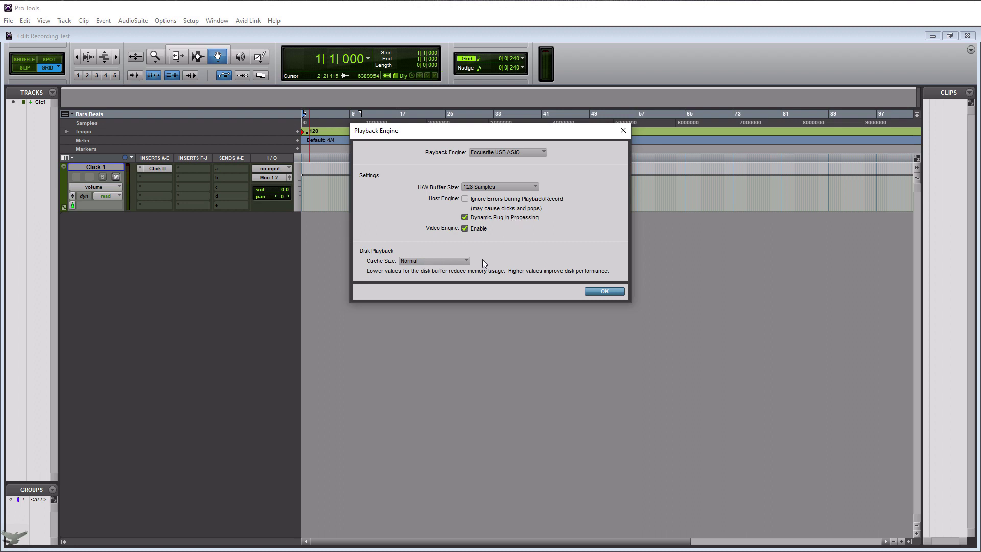
pyautogui.click(600, 293)
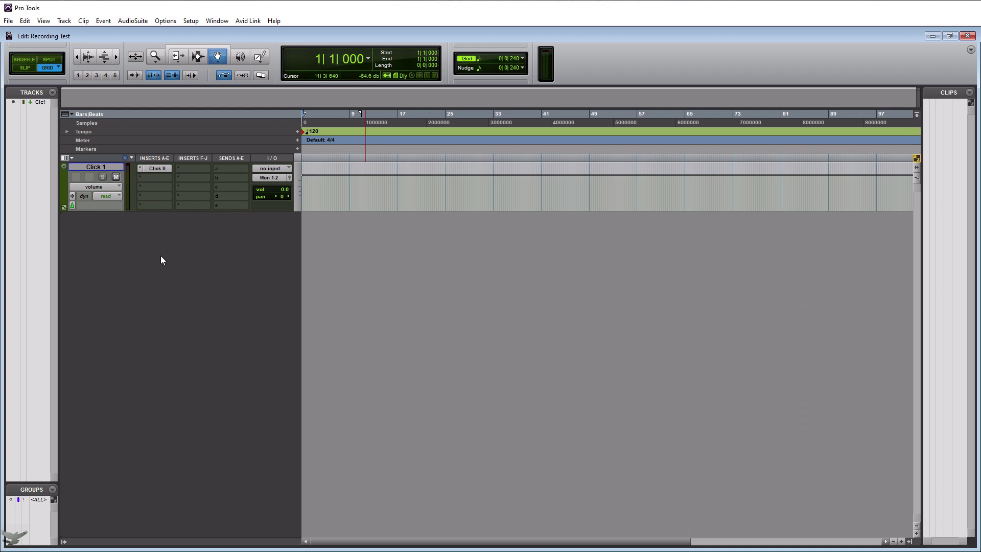
# Create one new mono audio track in samples and name it "Vocals"
pyautogui.hotkey('ctrl', 'shift', 'n')
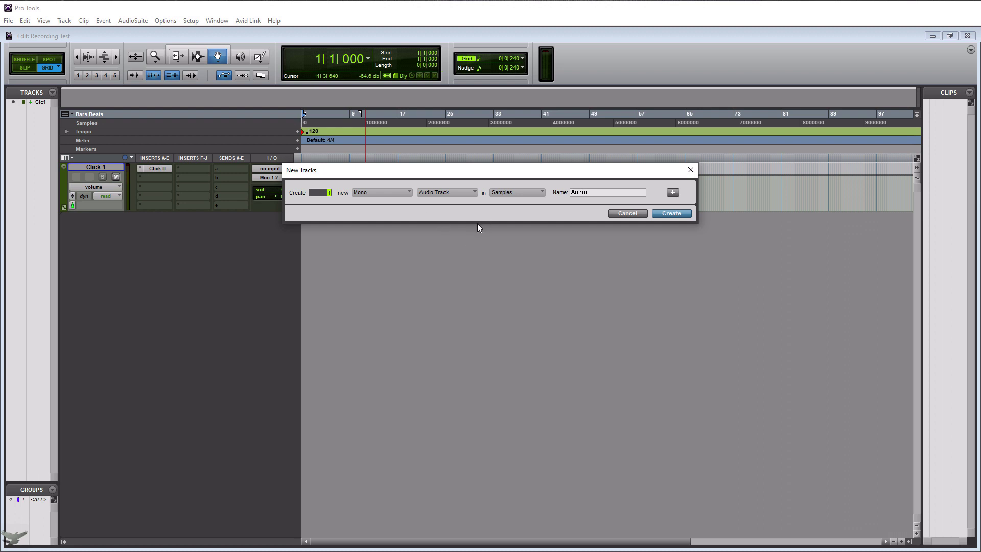
pyautogui.click(692, 170)
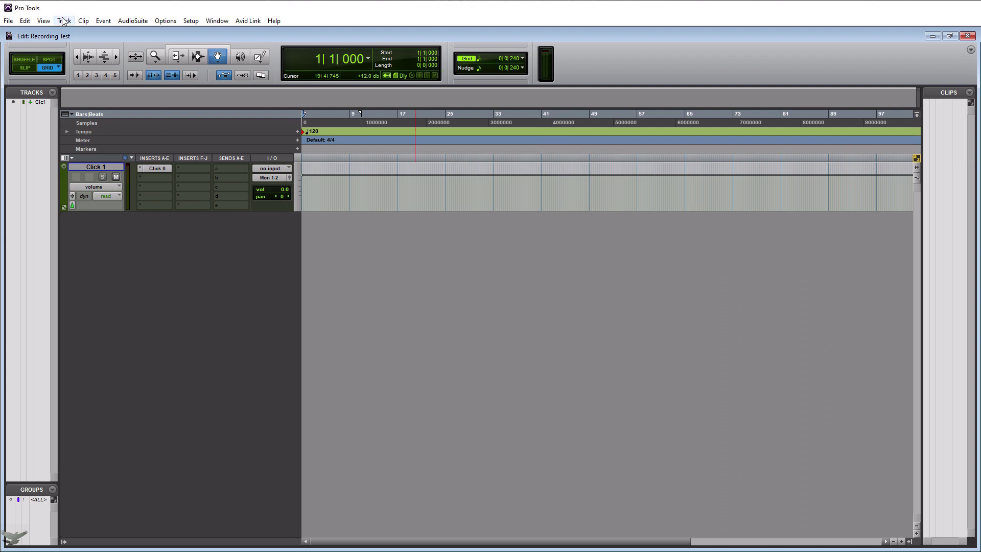
pyautogui.click(64, 20)
pyautogui.click(74, 30)
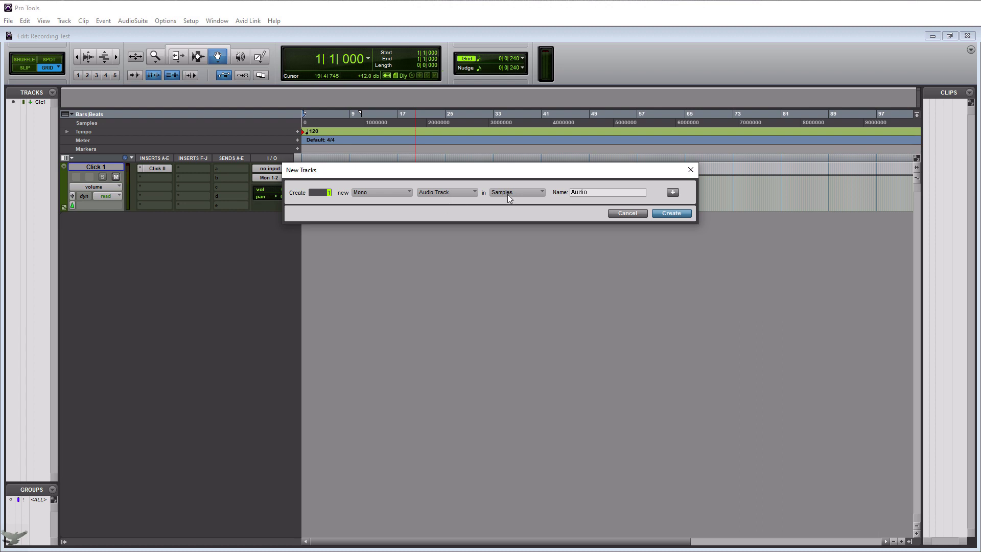
pyautogui.doubleClick(597, 192)
pyautogui.write('Vocals')
pyautogui.click(669, 214)
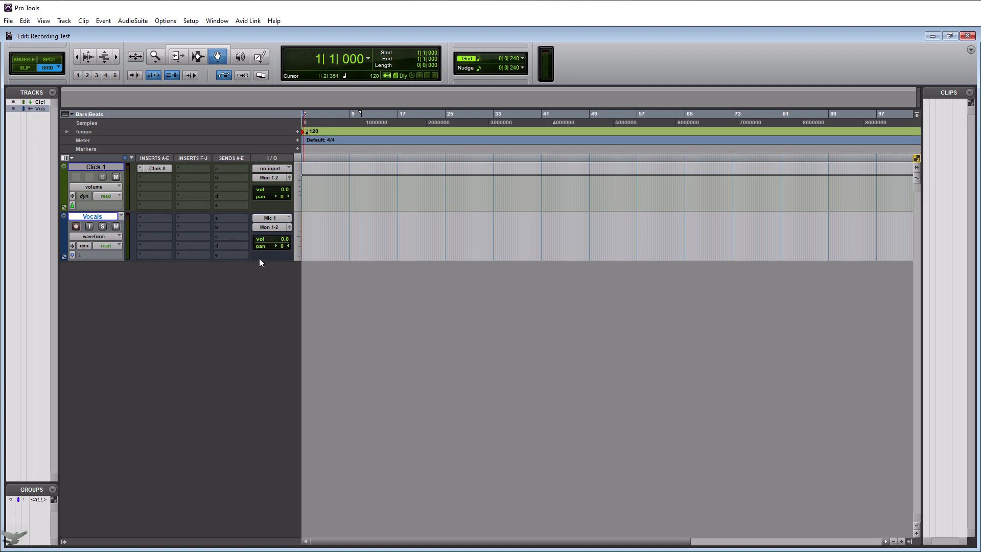
# Check whether the I/O column is enabled among the Edit window views
pyautogui.click(43, 21)
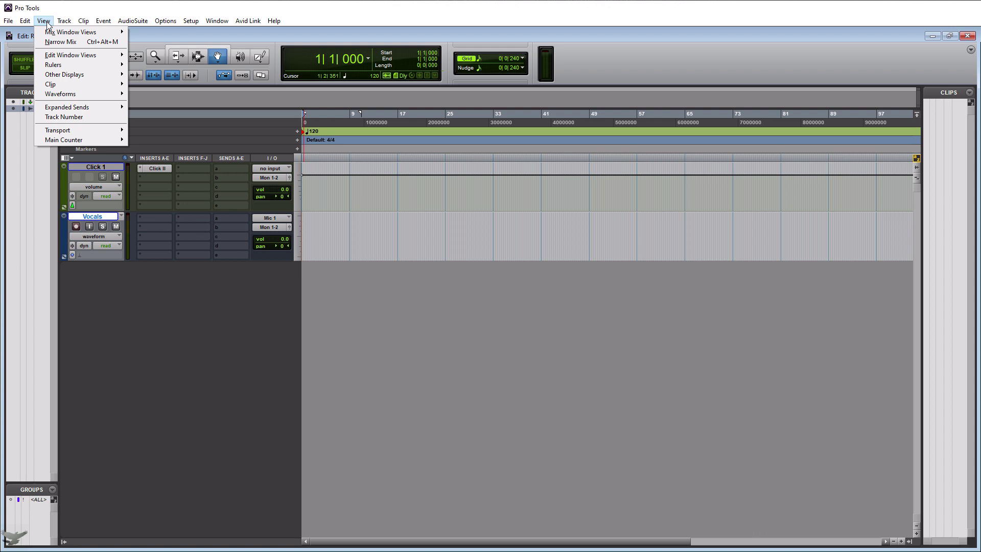
pyautogui.moveTo(51, 56)
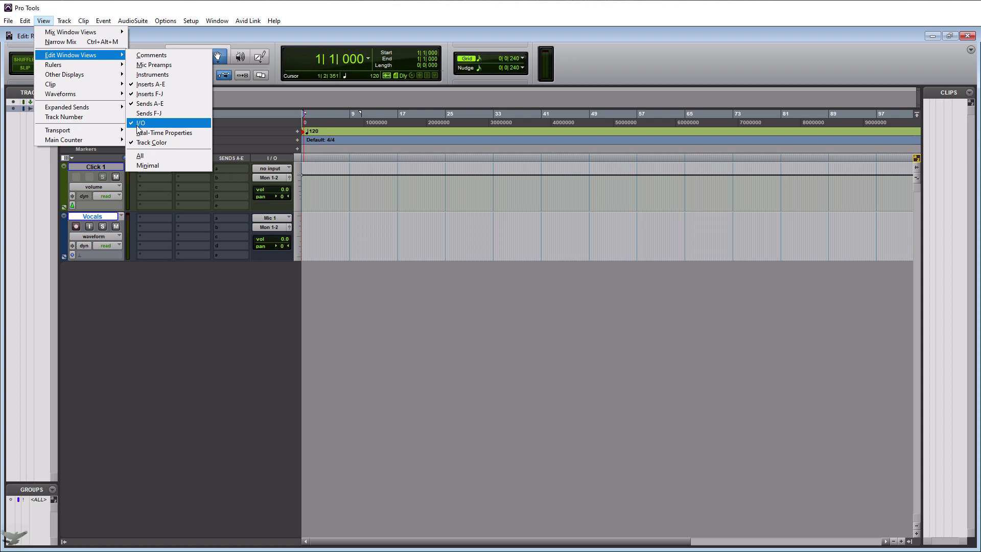
pyautogui.click(197, 329)
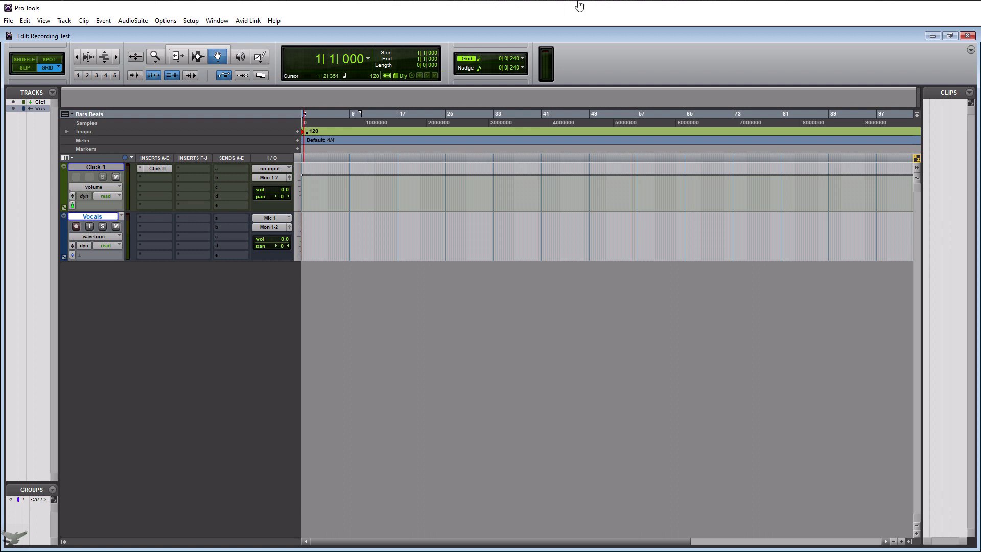
# Select Mic 1 (Mono) as the Vocals track's input and review its output choices, keeping Mon 1-2 (Stereo)
pyautogui.click(288, 219)
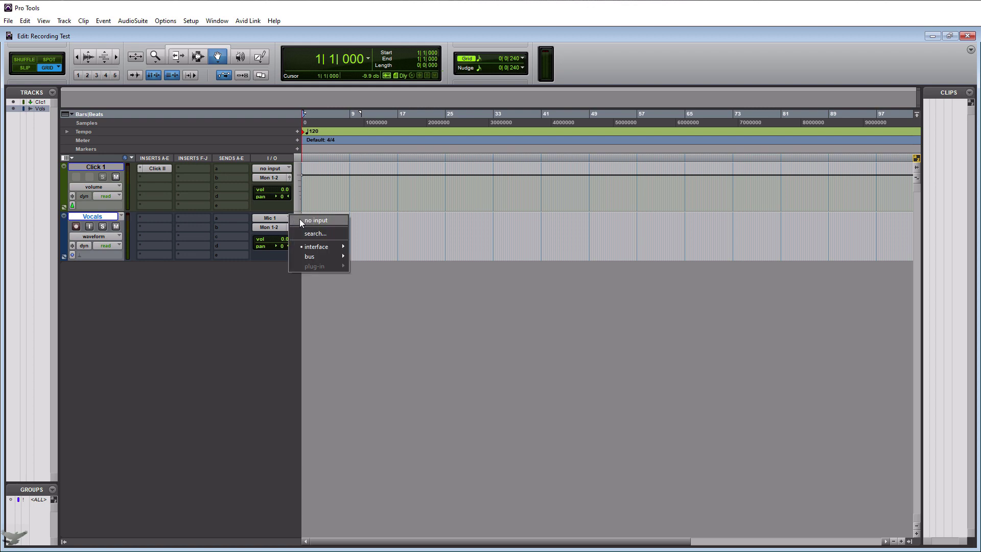
pyautogui.moveTo(323, 246)
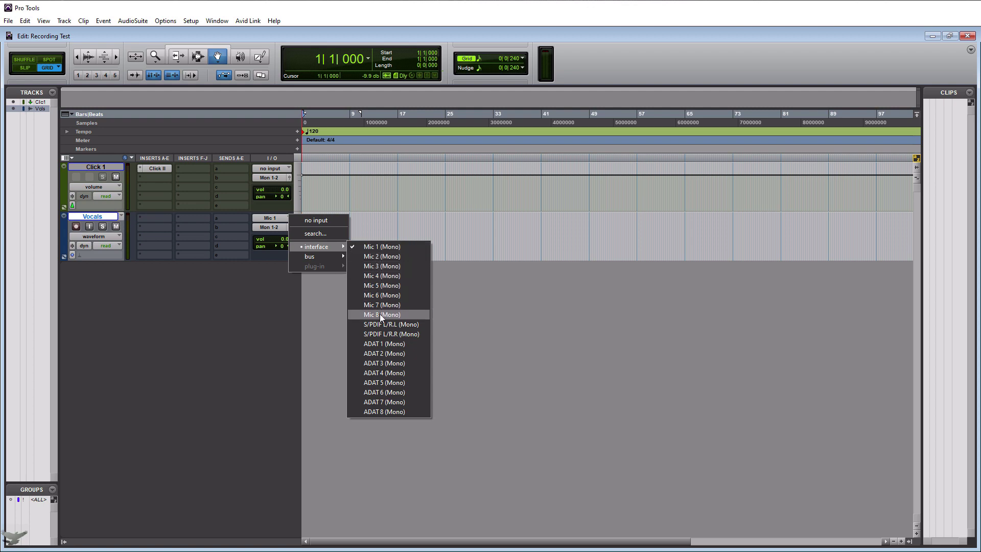
pyautogui.click(375, 247)
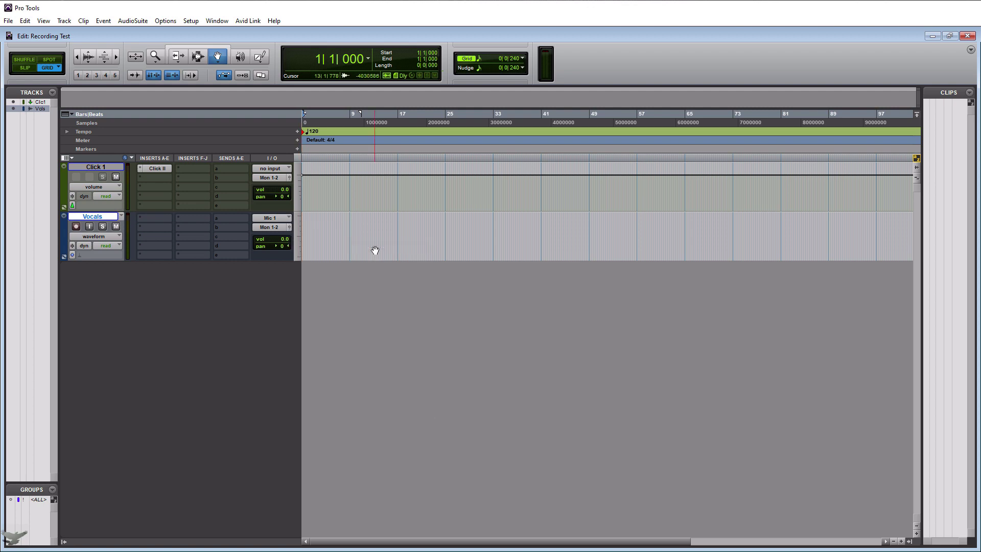
pyautogui.click(270, 228)
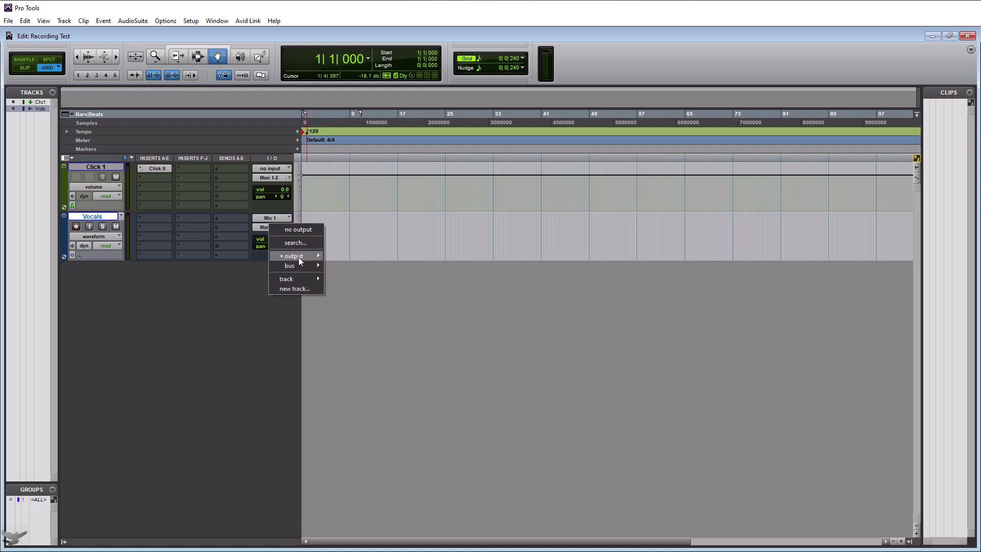
pyautogui.moveTo(298, 256)
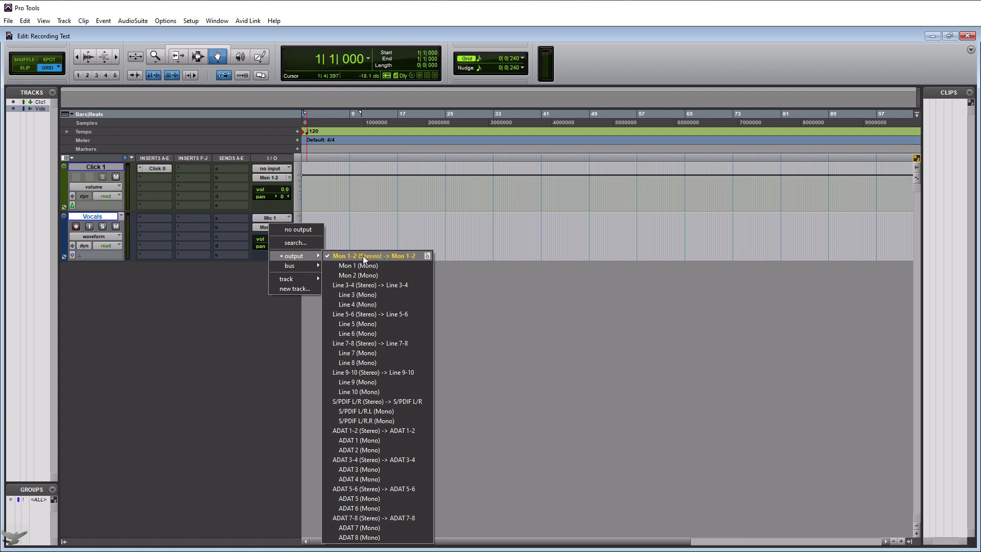
pyautogui.click(225, 273)
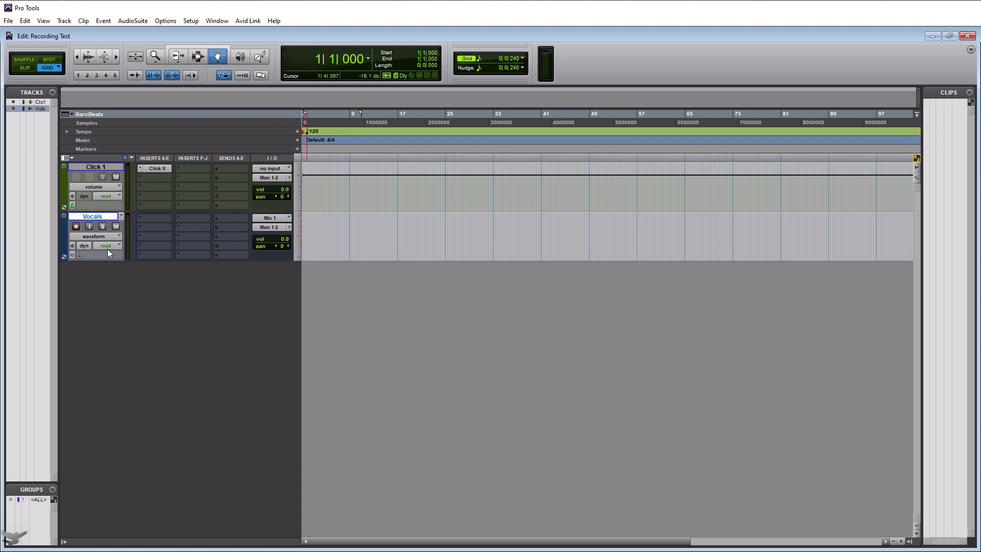
# Try input monitoring on the Vocals track, leave the track record-enabled instead, and check its level in the Mix window
pyautogui.click(77, 226)
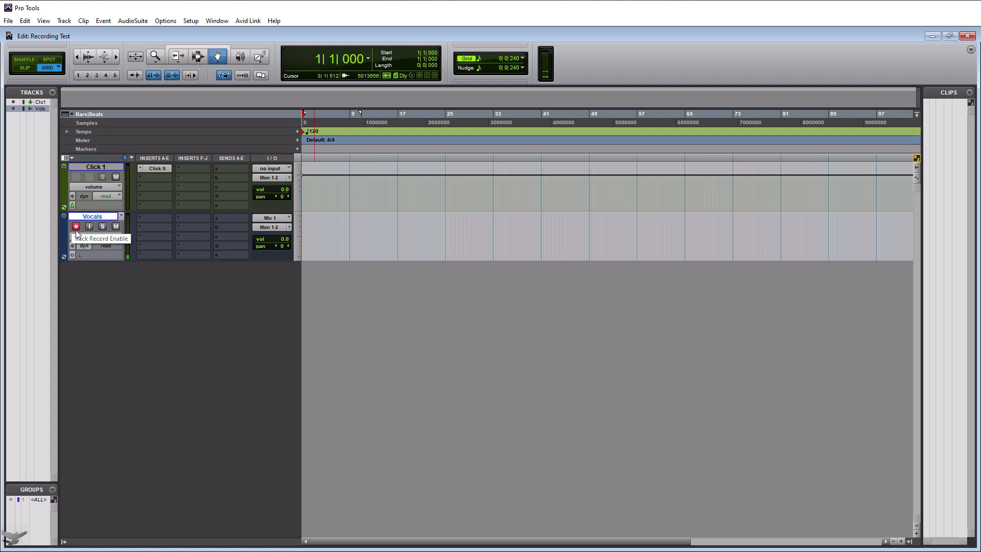
pyautogui.click(89, 226)
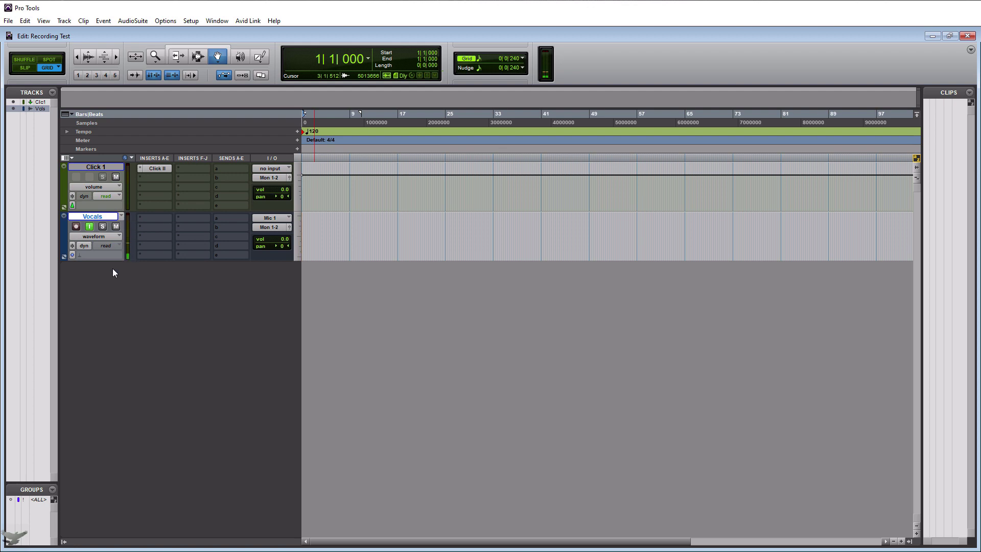
pyautogui.click(88, 228)
pyautogui.click(75, 227)
pyautogui.hotkey('ctrl', '=')
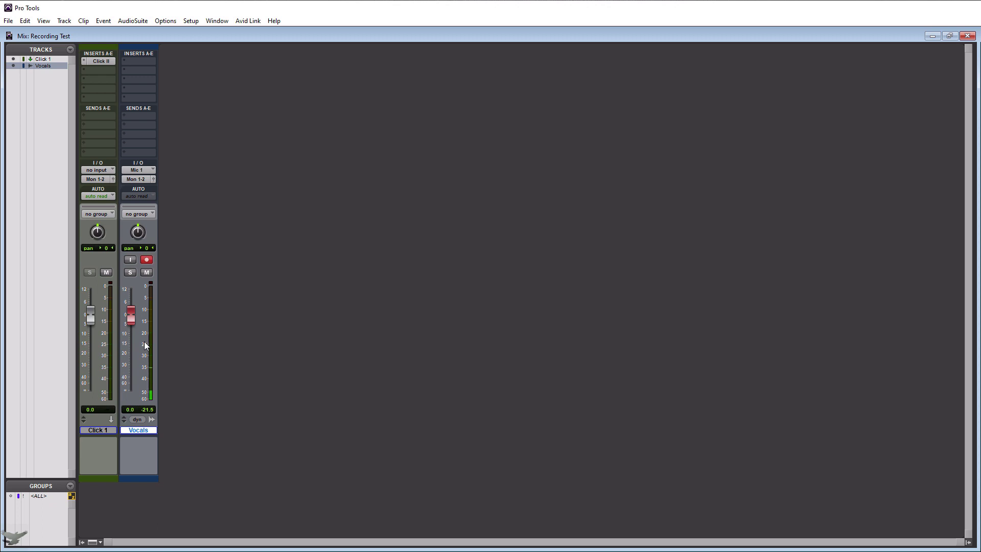
pyautogui.hotkey('ctrl', '=')
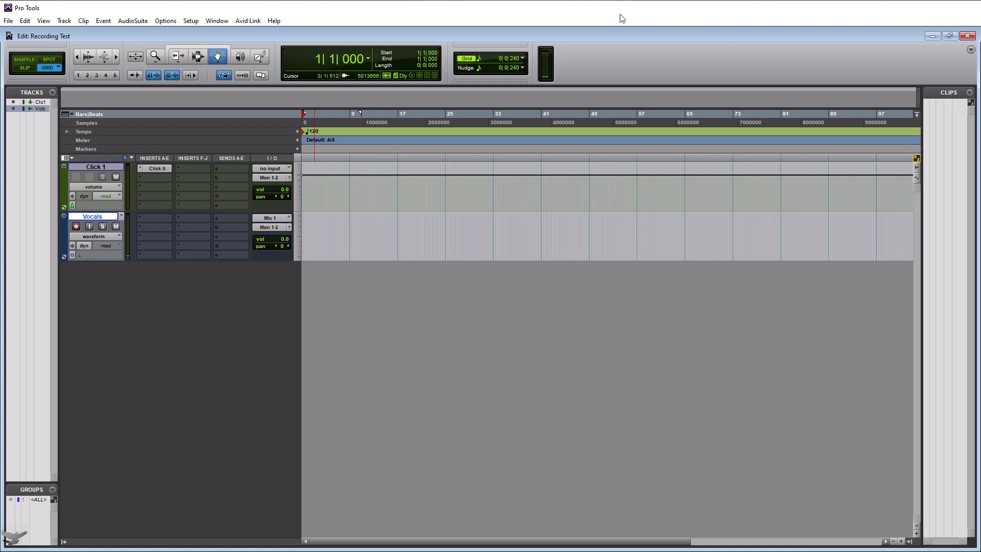
# Show the Transport window above the timeline, and return the playback position from bar 17 to the session start
pyautogui.press('ctrl+KP_1')
pyautogui.moveTo(370, 202); pyautogui.dragTo(613, 35)
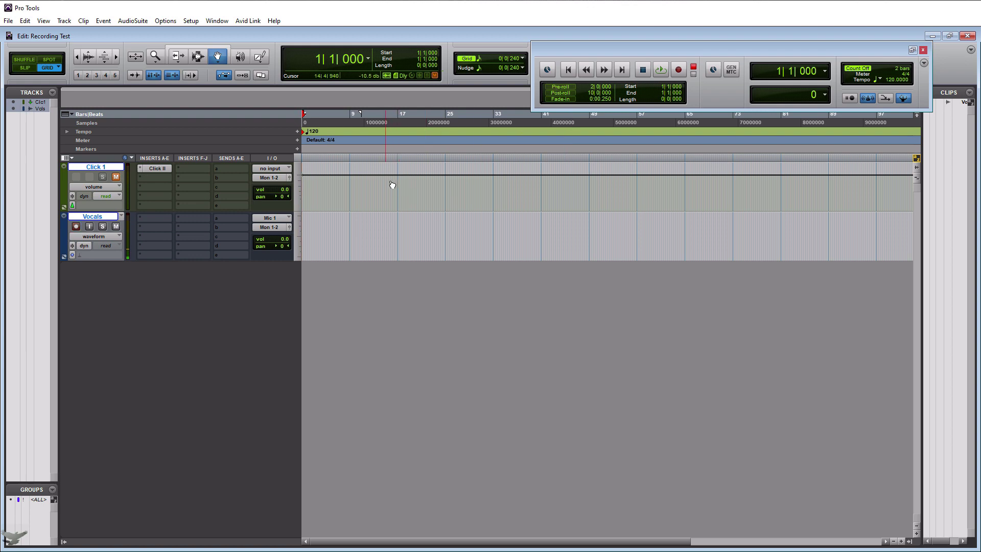
pyautogui.click(398, 159)
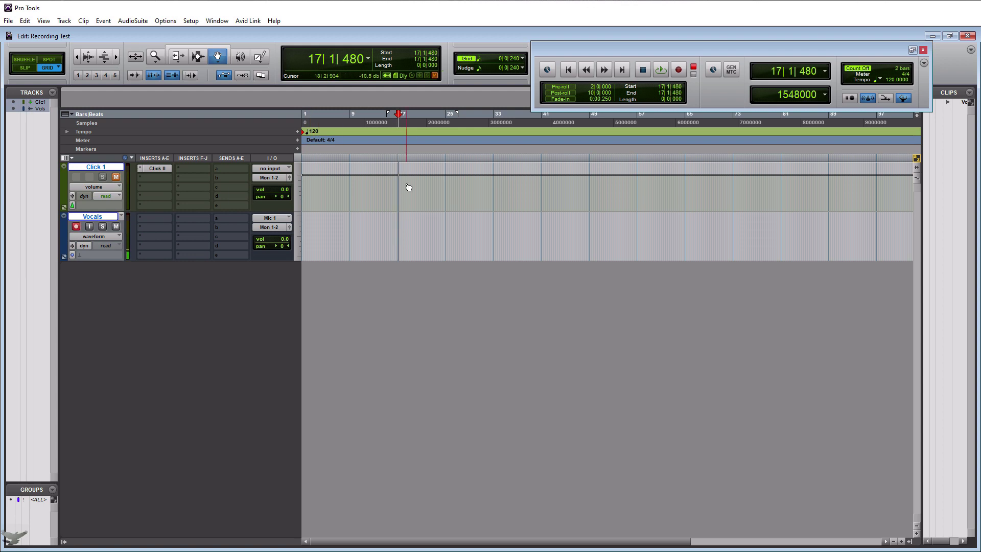
pyautogui.press('Return')
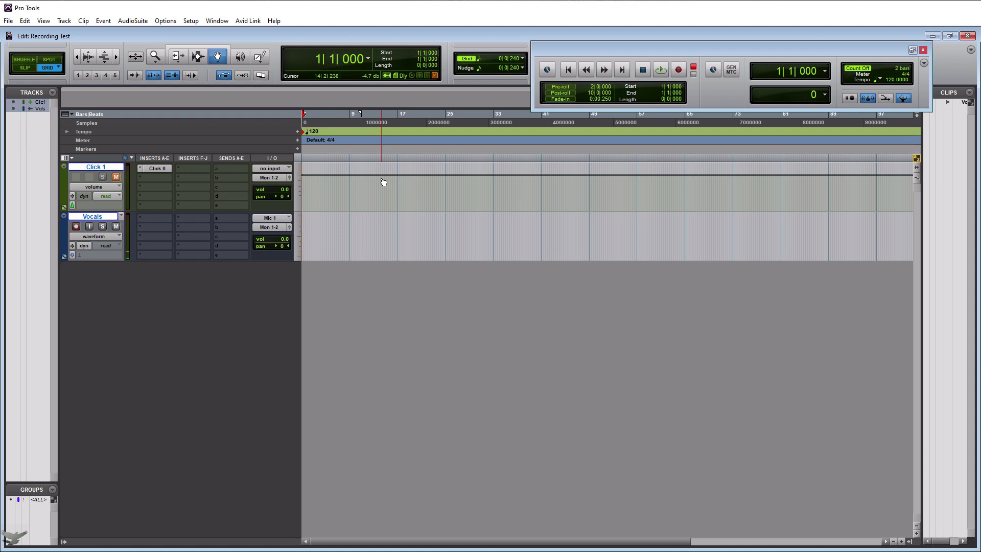
# Keep the tempo at 120 BPM from bar 1 and record a take of about seven bars on the Vocals track
pyautogui.click(298, 132)
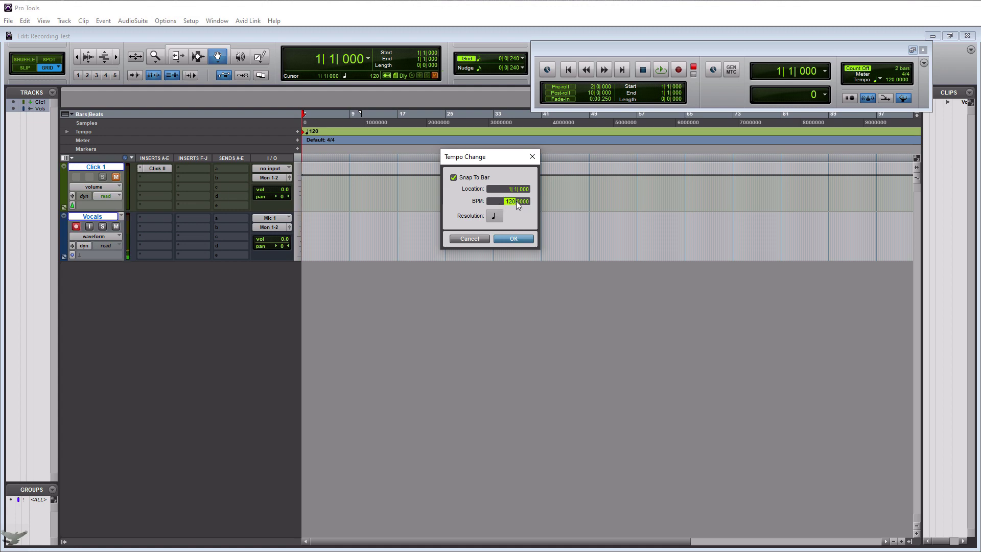
pyautogui.click(515, 239)
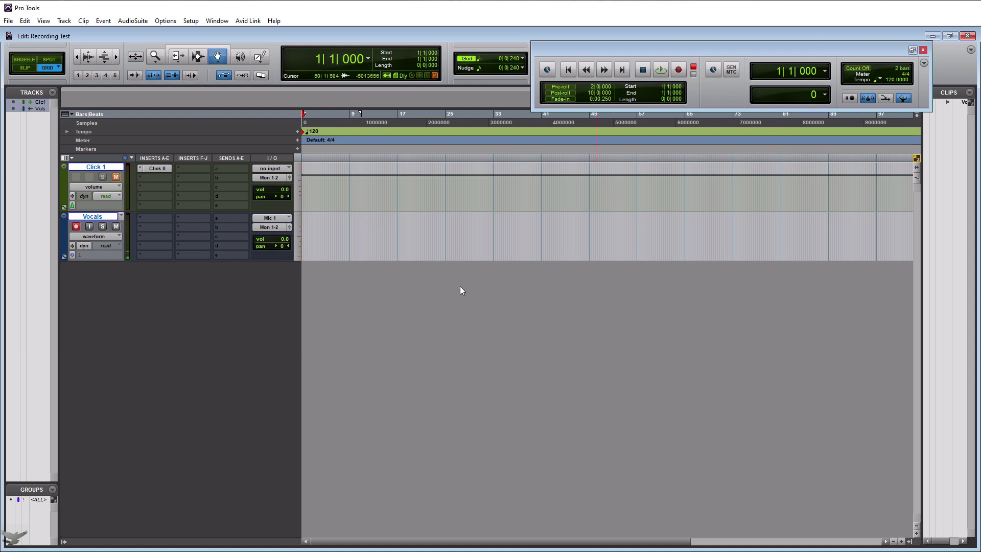
pyautogui.hotkey('ctrl', 'space')
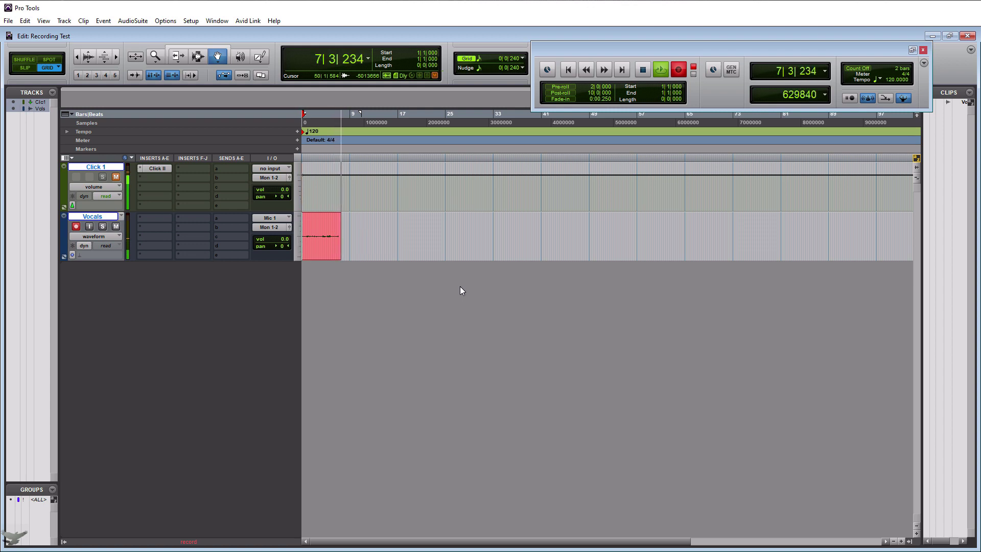
pyautogui.press('space')
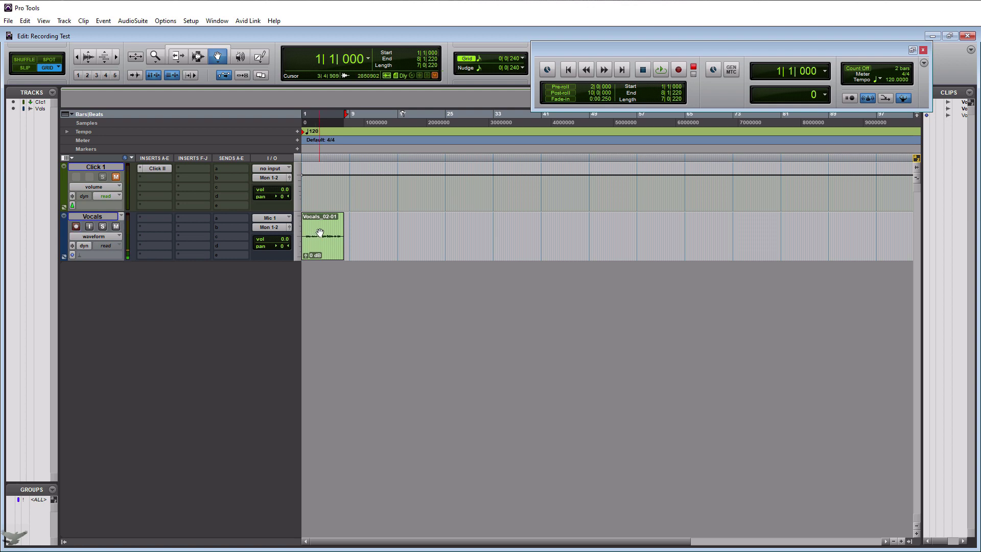
# Set the recorded Vocals clip's gain to -0.1 dB and enlarge the audio waveform display vertically
pyautogui.click(305, 254)
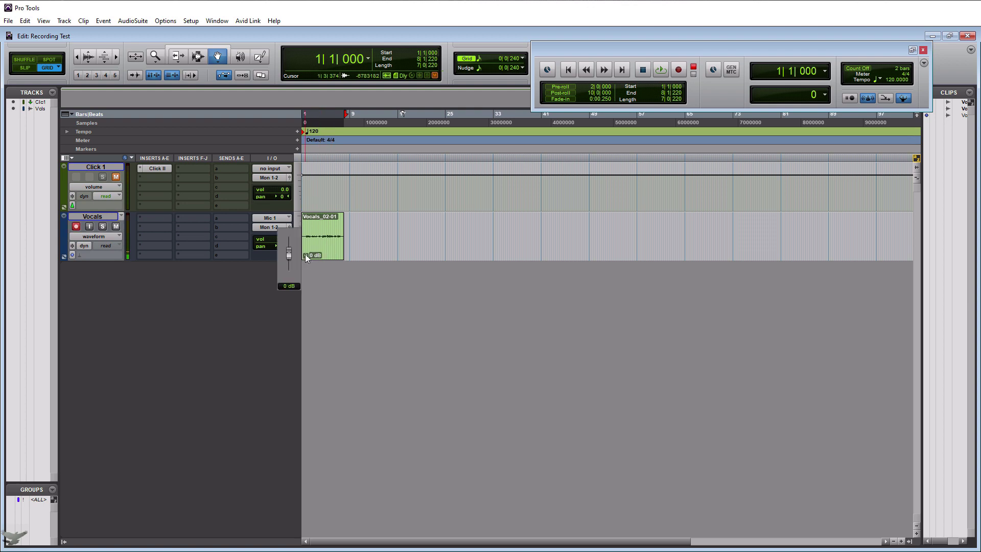
pyautogui.moveTo(305, 253)
pyautogui.mouseDown()
pyautogui.moveTo(299, 201)
pyautogui.moveTo(286, 194)
pyautogui.moveTo(284, 229)
pyautogui.moveTo(292, 149)
pyautogui.moveTo(301, 239)
pyautogui.moveTo(305, 170)
pyautogui.moveTo(305, 254)
pyautogui.mouseUp()
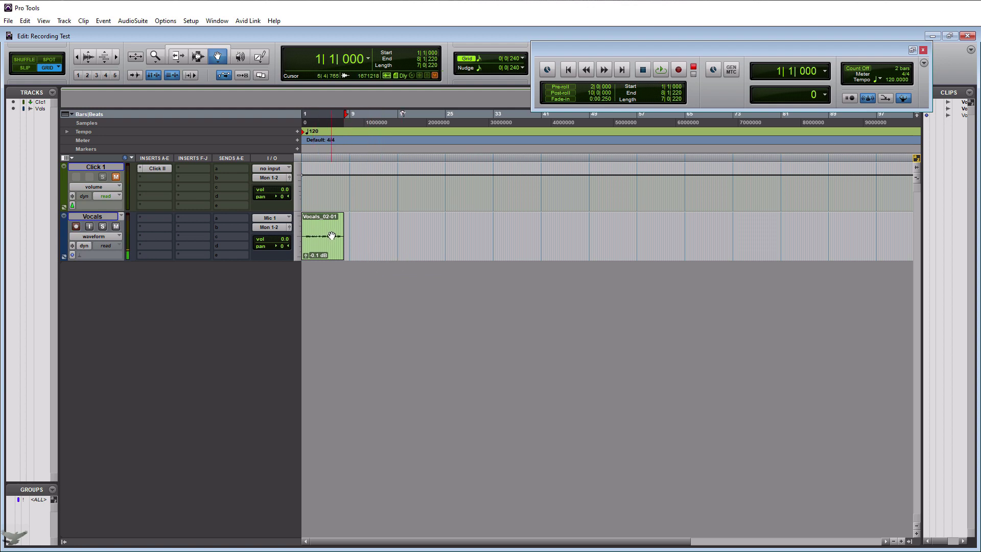
pyautogui.click(88, 56)
pyautogui.click(88, 56)
pyautogui.click(88, 56)
pyautogui.click(87, 62)
pyautogui.click(87, 63)
pyautogui.click(88, 55)
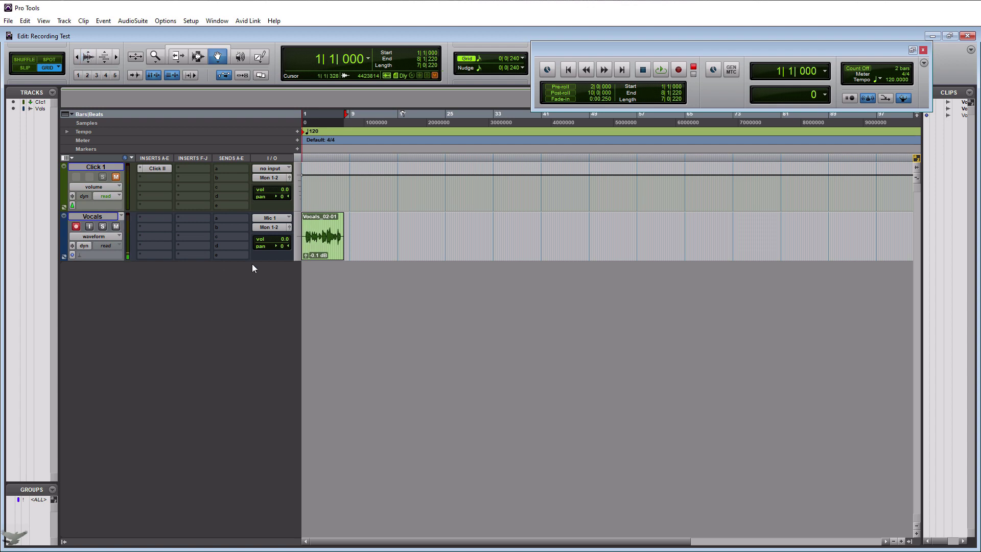